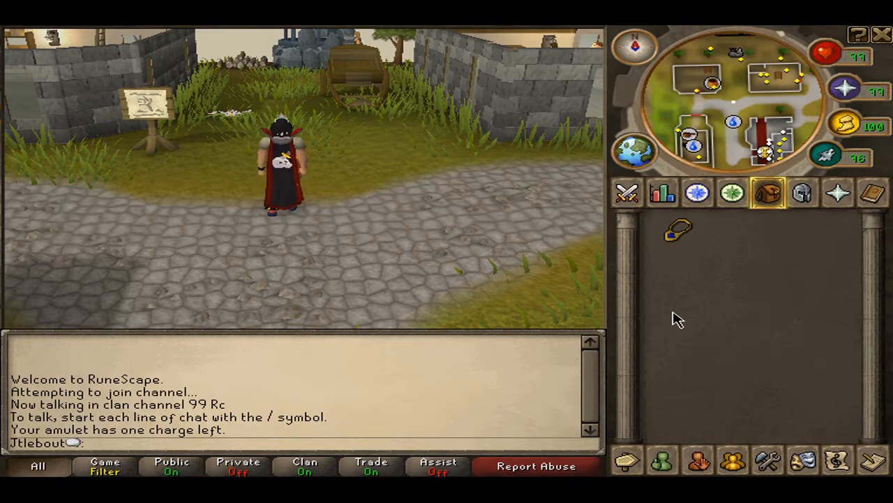
Perform the Air Guitar emote with the character and send "138" to the clan chat
click(311, 247)
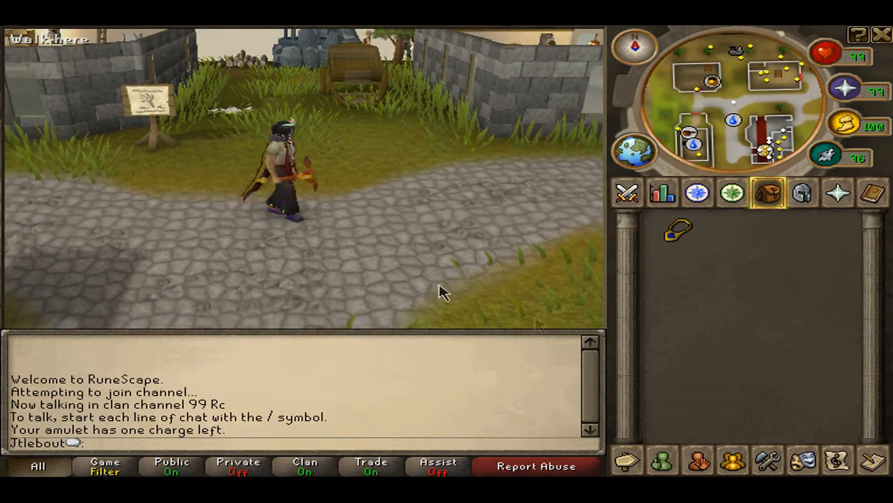
click(803, 460)
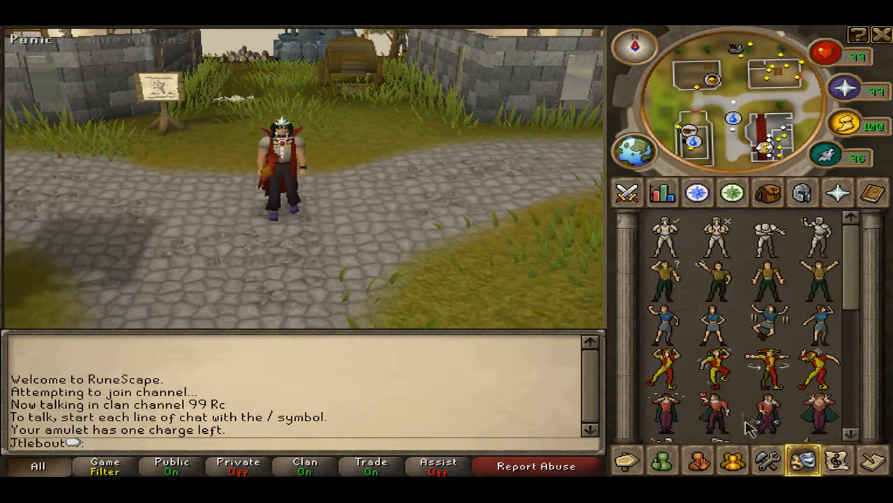
scroll(739, 419, down, 10)
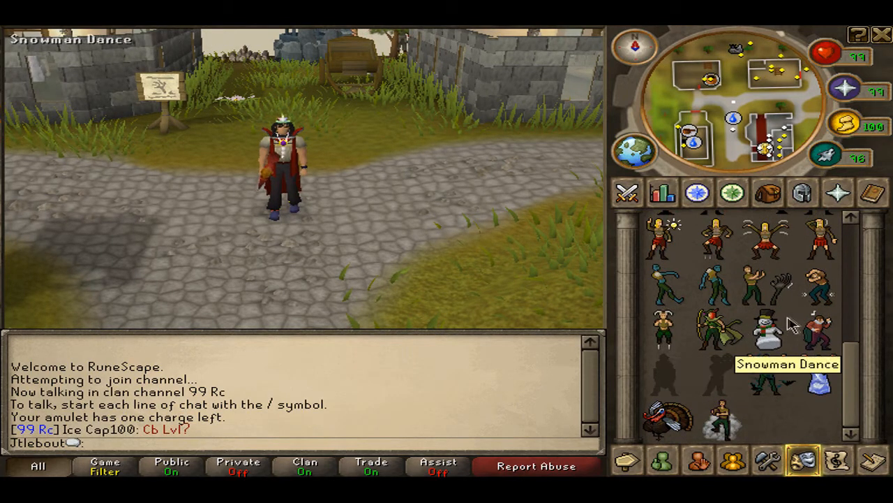
click(821, 332)
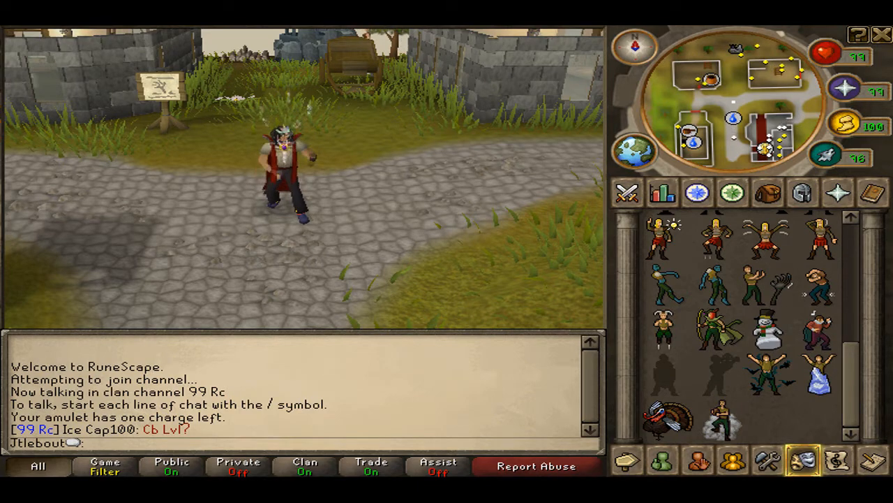
text(/138)
key(Return)
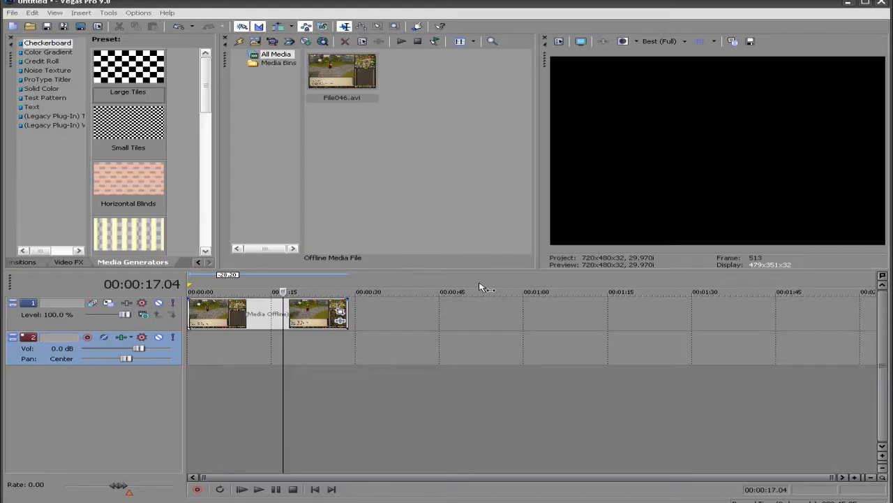
In Vegas Pro, crop the File046 clip to about 389 × 257 around the character with Event Pan/Crop
click(290, 314)
right_click(290, 313)
click(348, 113)
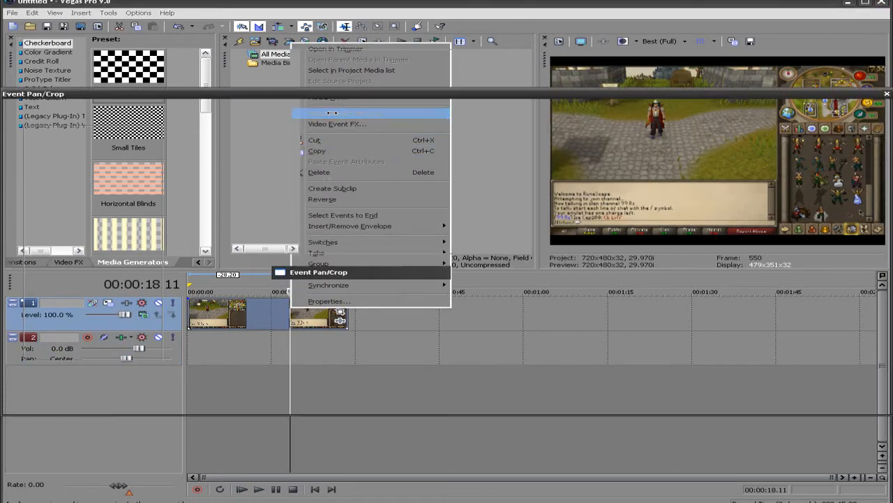
click(84, 379)
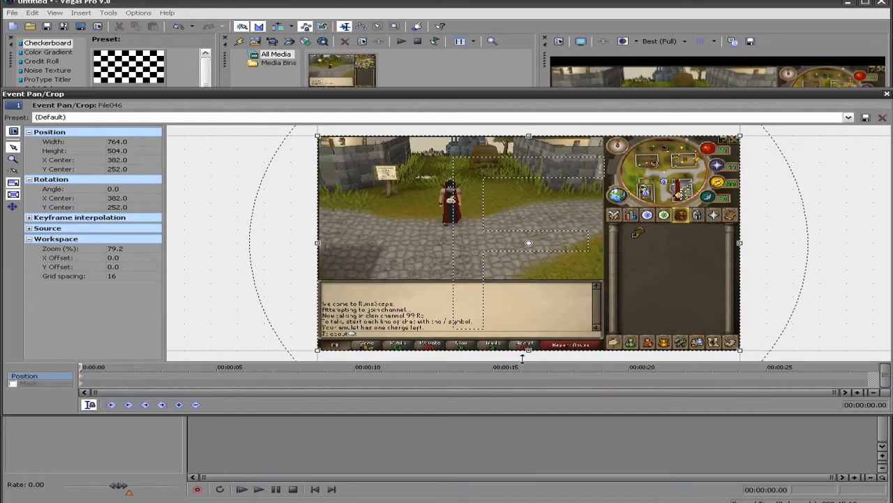
drag(738, 349, 636, 298)
drag(563, 263, 492, 224)
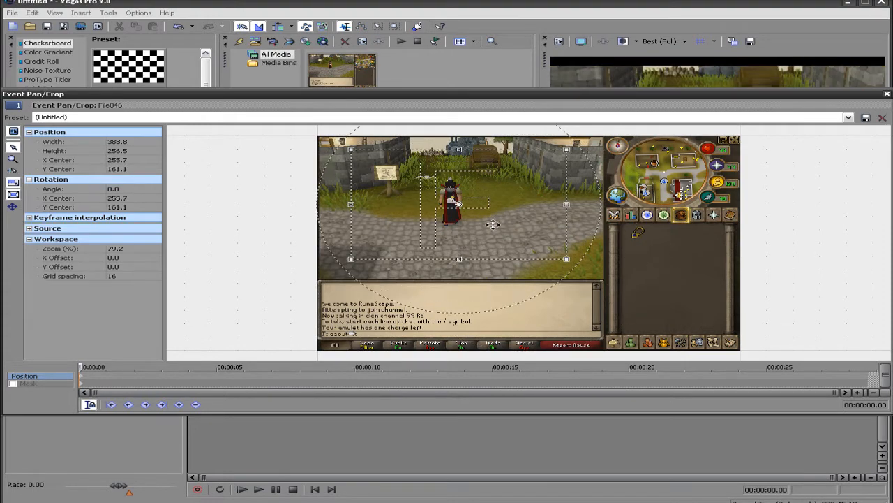
click(887, 94)
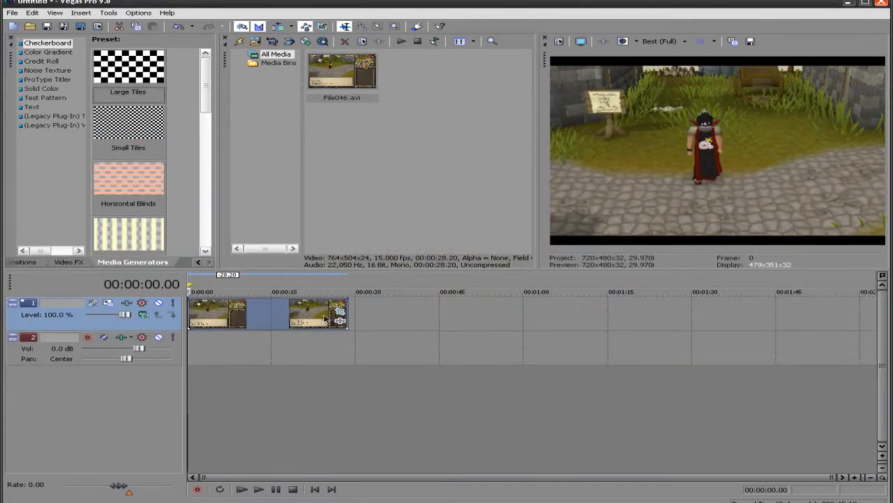
Find the start of the Air Guitar emote in the clip and split it at 00:00:22.17
key(space)
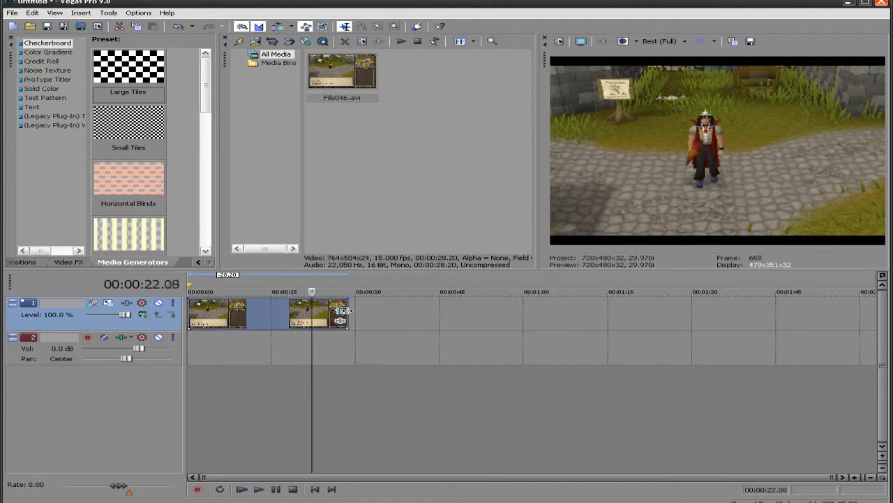
key(Right)
key(Right)
key(Right)
key(Right)
key(Left)
key(Left)
key(Left)
key(Left)
key(Left)
key(Left)
key(Left)
key(Left)
key(Left)
key(Left)
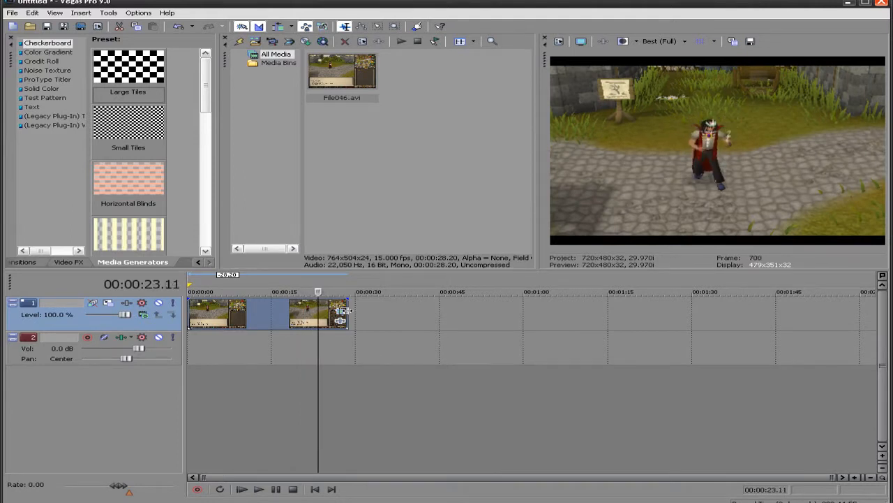
key(Left)
key(Left)
key(Left)
key(Left)
key(Left)
key(Left)
key(Left)
key(Left)
key(Left)
key(Left)
key(Left)
key(Left)
key(Left)
key(Left)
key(Left)
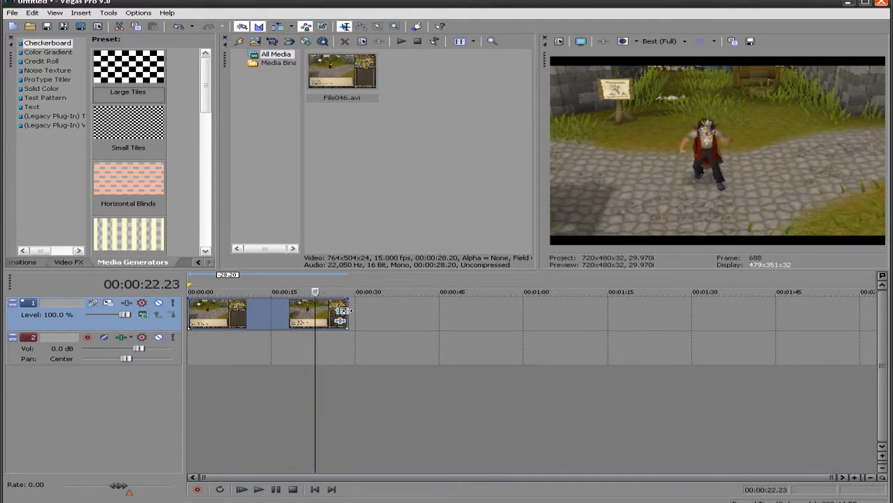
key(Left)
key(Left)
key(Left)
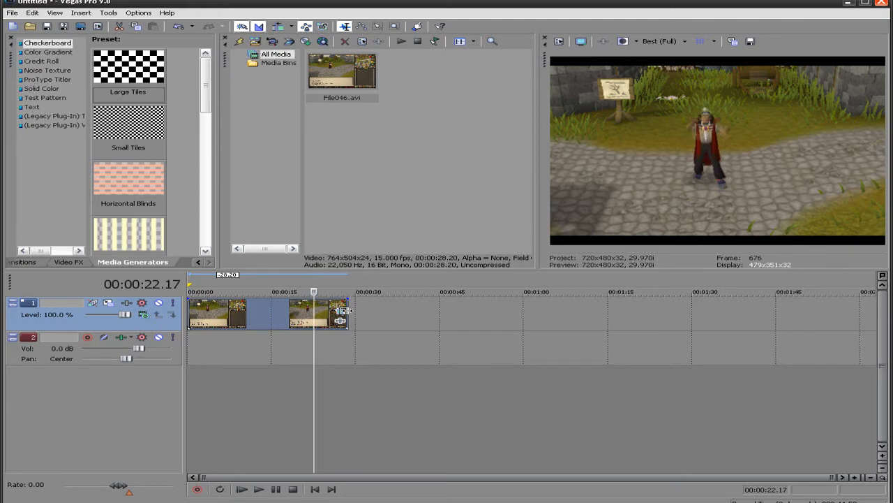
key(s)
Split the second clip at 00:00:24.26 and delete the part after that point
key(Right)
key(Right)
key(Right)
key(Right)
key(Right)
key(Right)
key(Right)
key(Right)
key(Right)
key(Right)
key(Right)
key(Right)
key(Right)
key(Right)
key(Right)
key(Right)
key(Right)
key(Right)
key(Right)
key(Right)
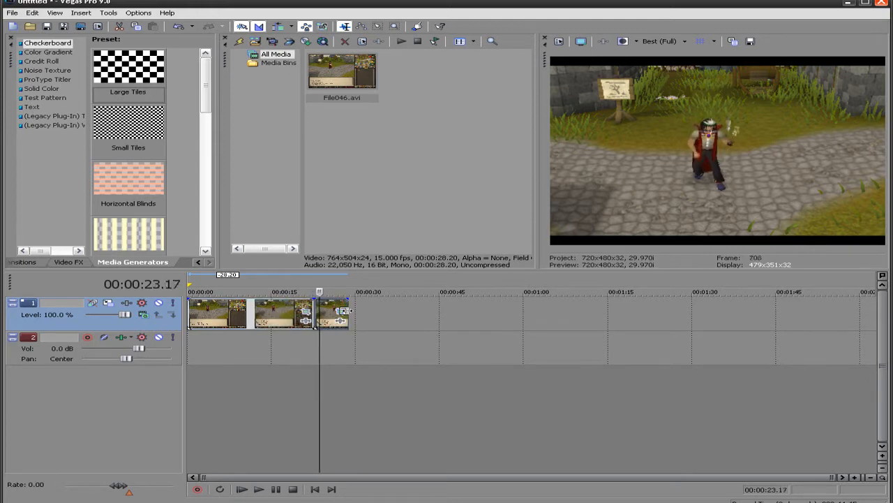
key(Right)
key(Right)
key(Right)
key(Right)
key(Right)
key(Right)
key(Right)
key(Right)
key(Right)
key(Right)
key(Right)
key(Right)
key(Right)
key(Right)
key(Right)
key(Right)
key(Right)
key(Right)
key(Right)
key(Right)
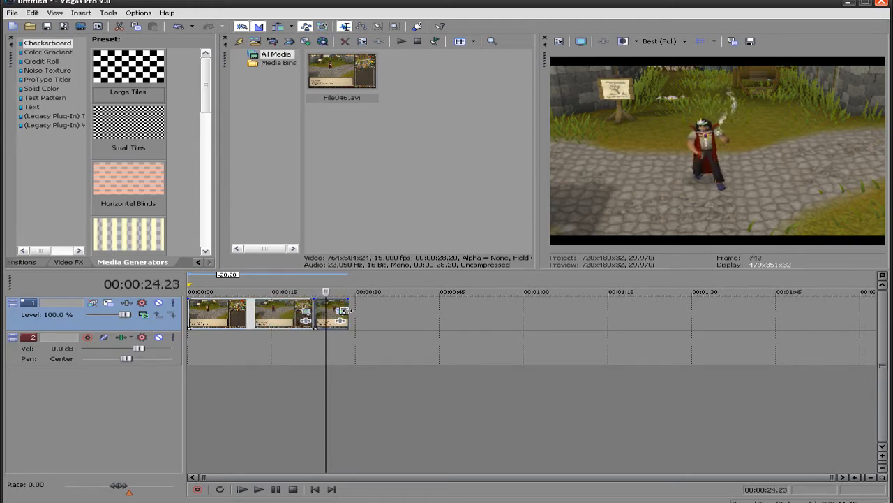
key(Right)
key(Right)
key(Right)
key(Left)
key(Left)
key(Left)
key(Left)
key(Left)
key(Left)
key(Left)
key(Left)
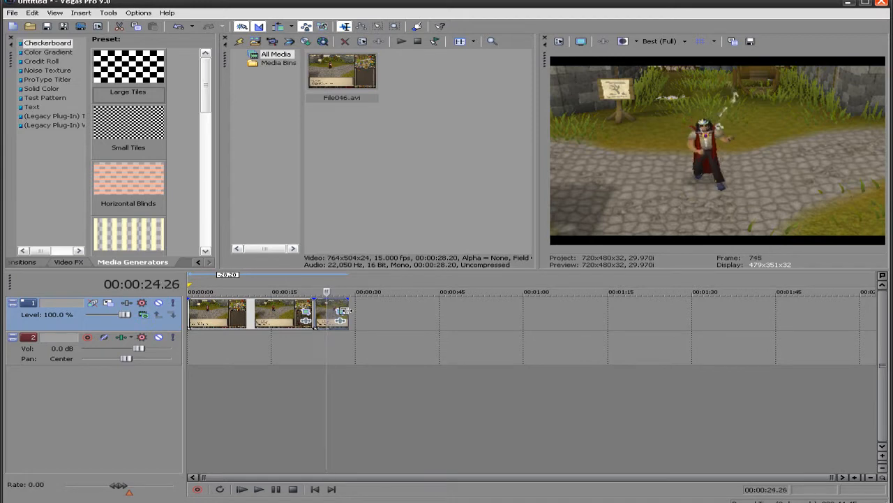
click(340, 311)
key(Delete)
Delete the first part of the footage and move the short emote clip to the start of the timeline
click(245, 311)
key(Delete)
scroll(318, 311, up, 3)
drag(419, 314, 175, 319)
click(191, 314)
scroll(192, 316, up, 3)
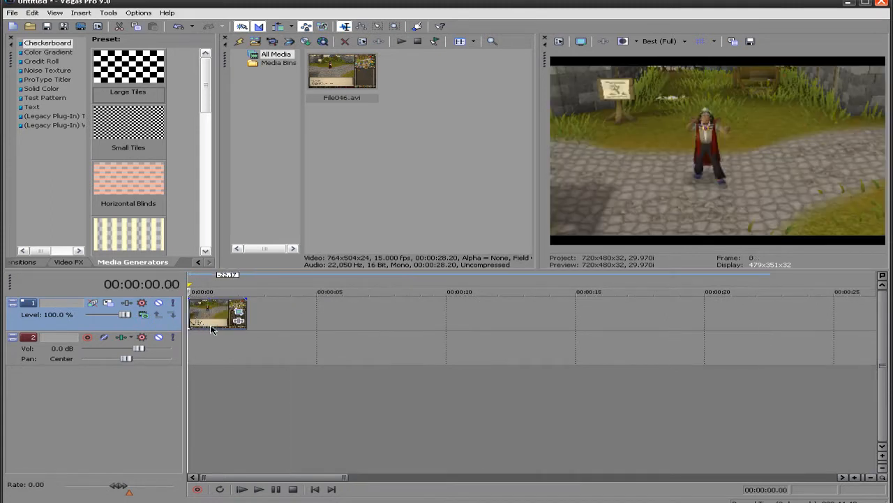
Add the Sony TV Simulator effect to the emote clip and leave it switched off
click(216, 316)
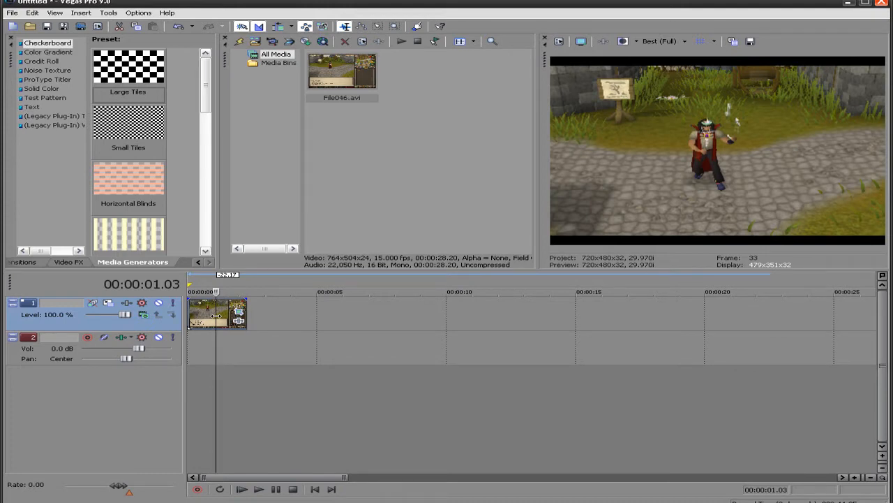
right_click(217, 318)
click(266, 132)
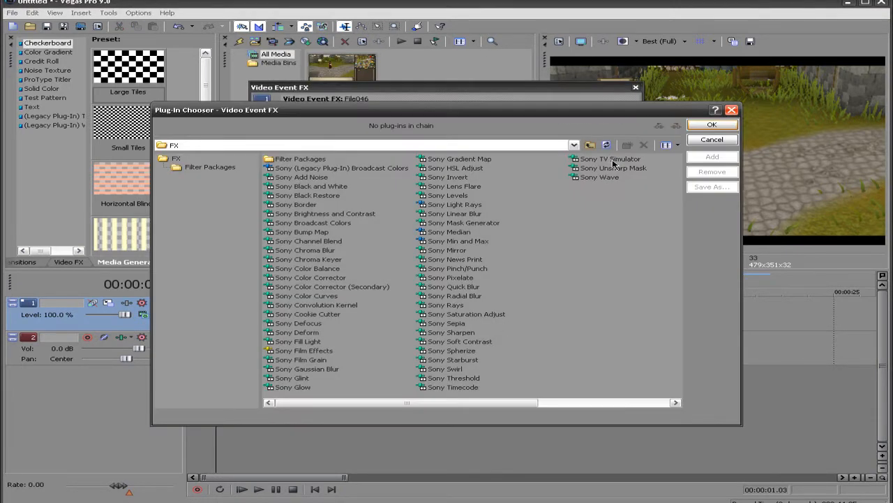
double_click(612, 159)
click(712, 124)
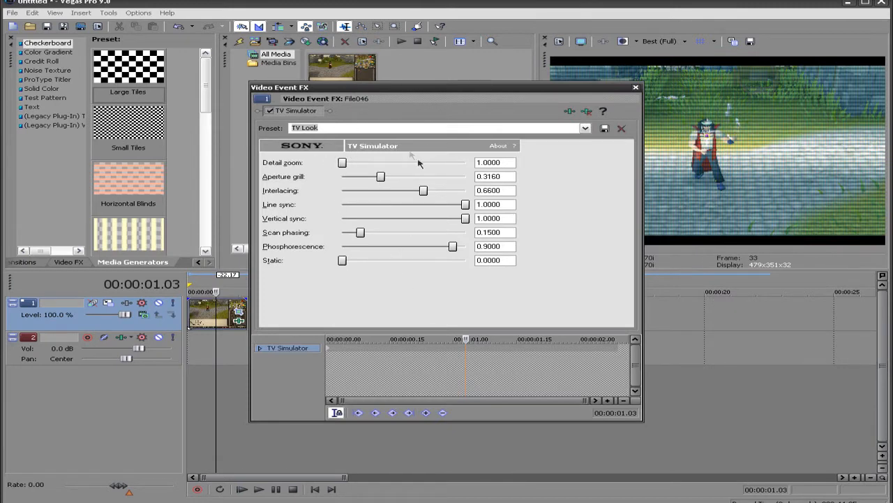
click(268, 111)
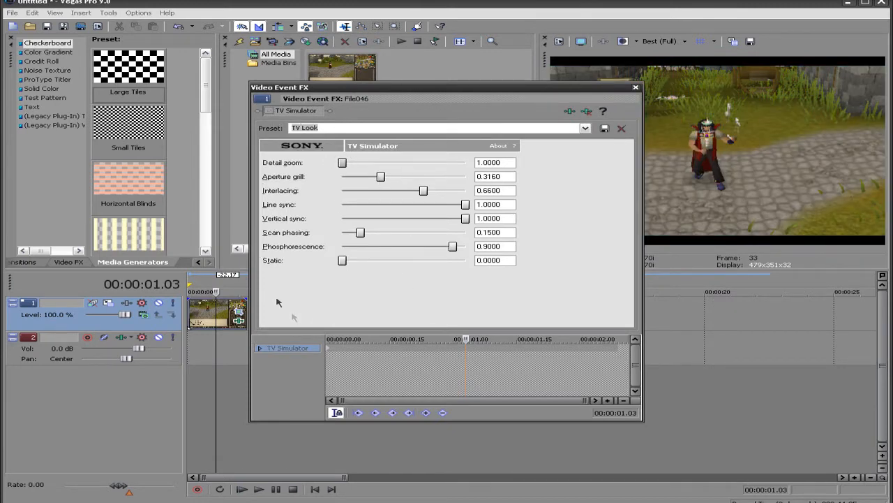
click(328, 345)
drag(564, 92, 409, 23)
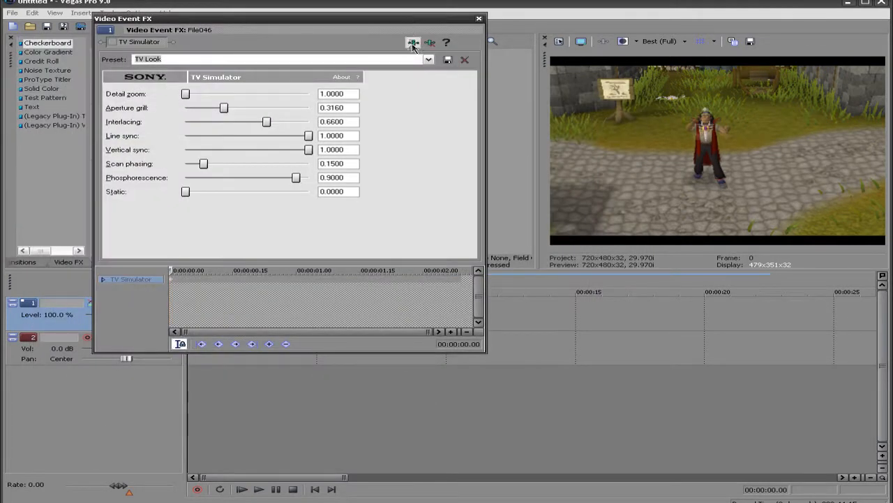
Add the Sony Levels effect to the clip, with input end at 0.598 and output end at 0.714
click(413, 42)
drag(601, 100, 421, 90)
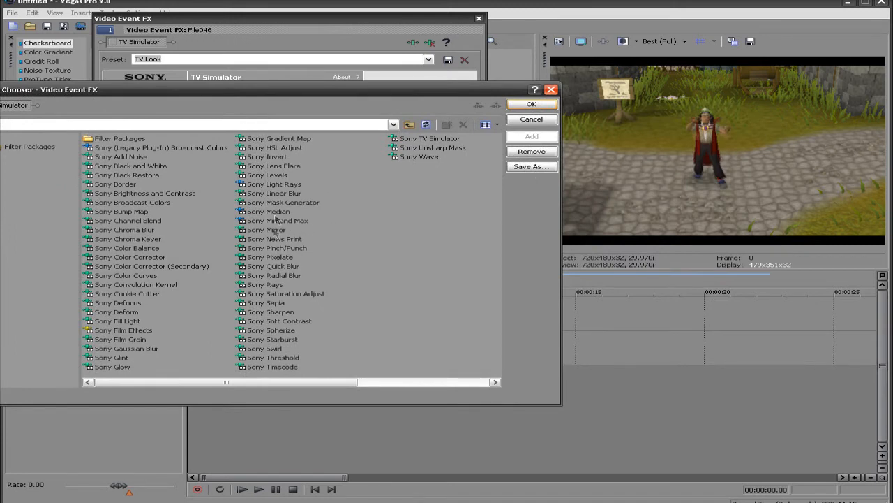
double_click(277, 176)
click(532, 105)
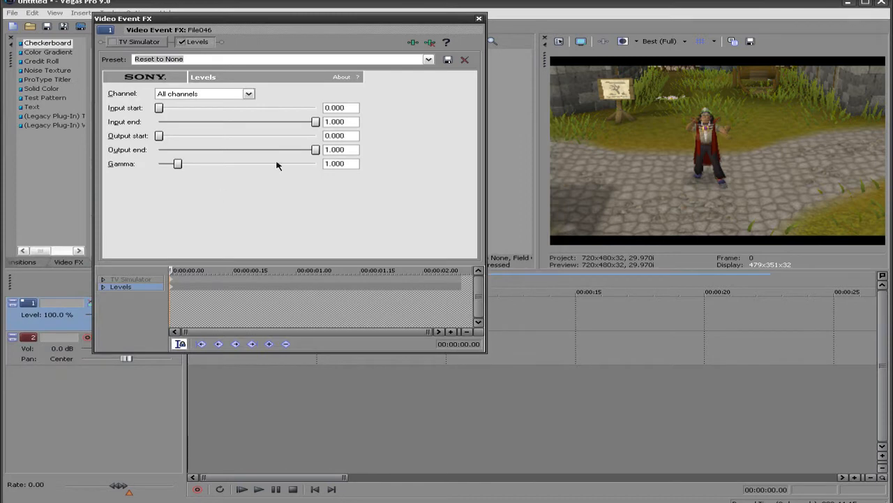
drag(316, 122, 255, 126)
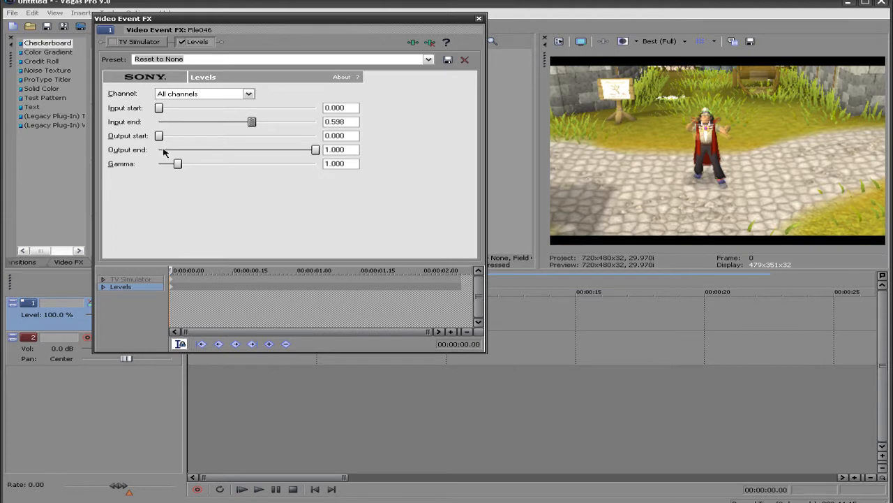
drag(319, 150, 270, 149)
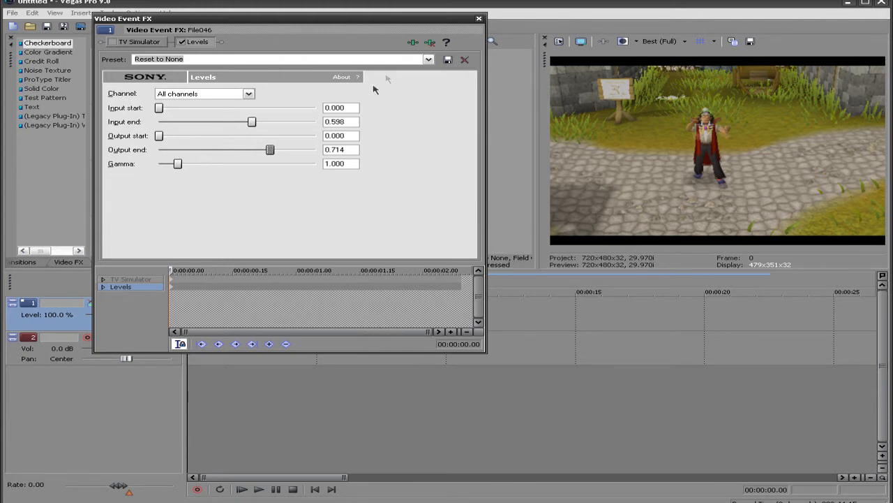
Add the Sony Linear Blur effect with an angle of 90 and switch it off in the effect chain
click(412, 41)
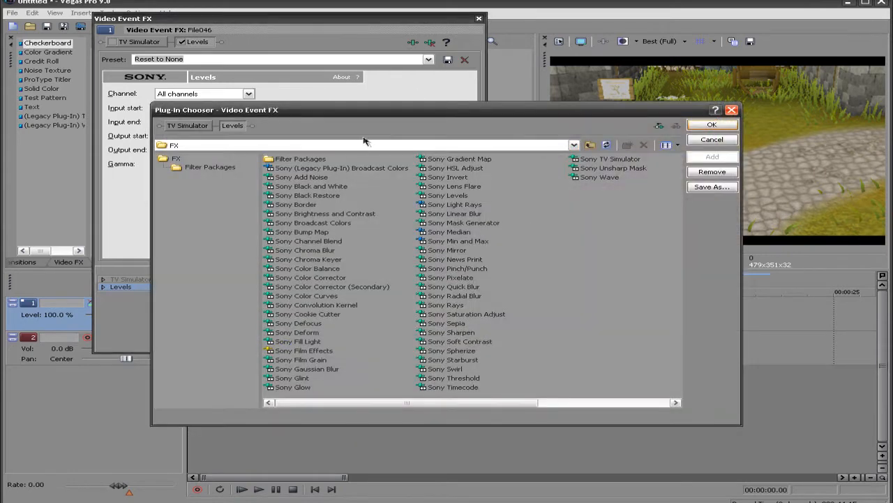
double_click(466, 217)
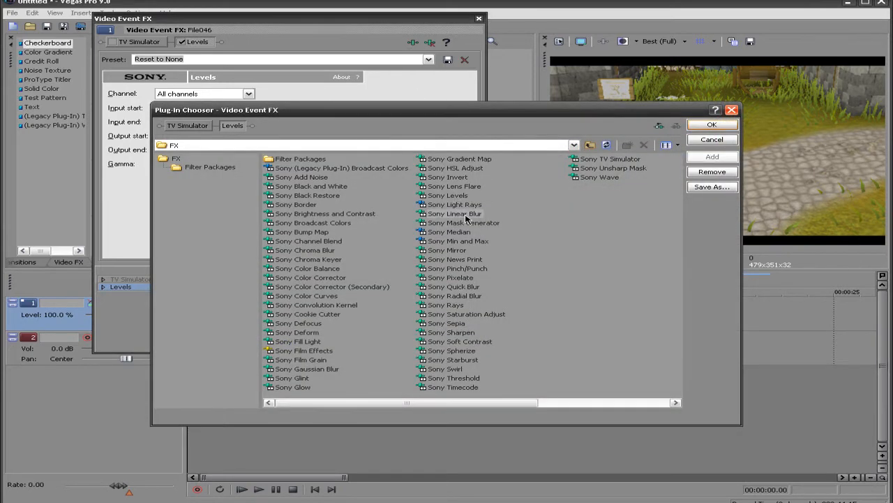
click(712, 125)
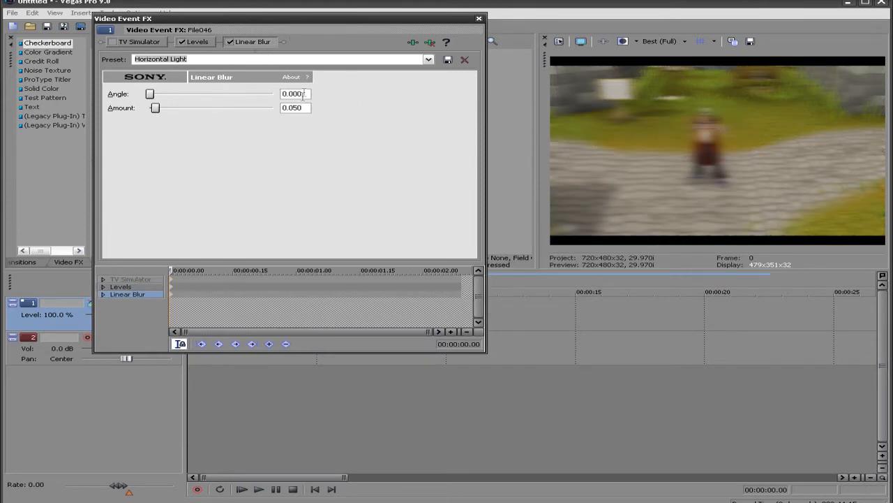
text(90)
key(Return)
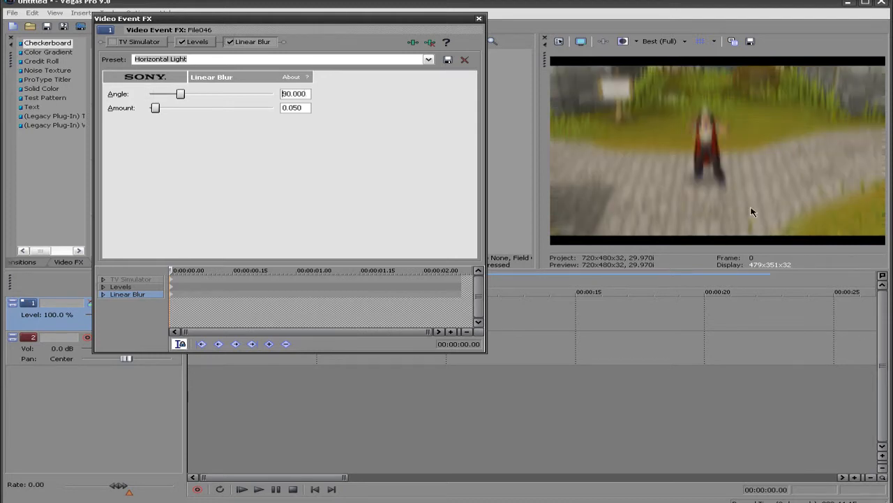
click(229, 43)
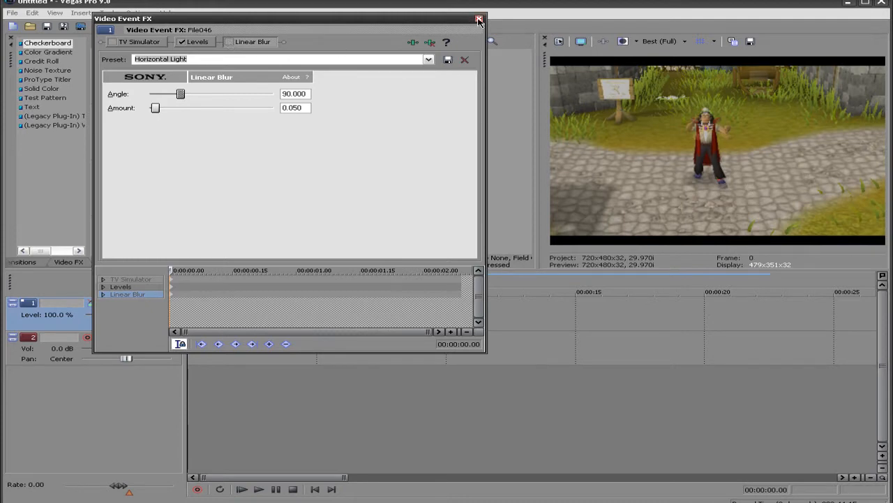
click(479, 20)
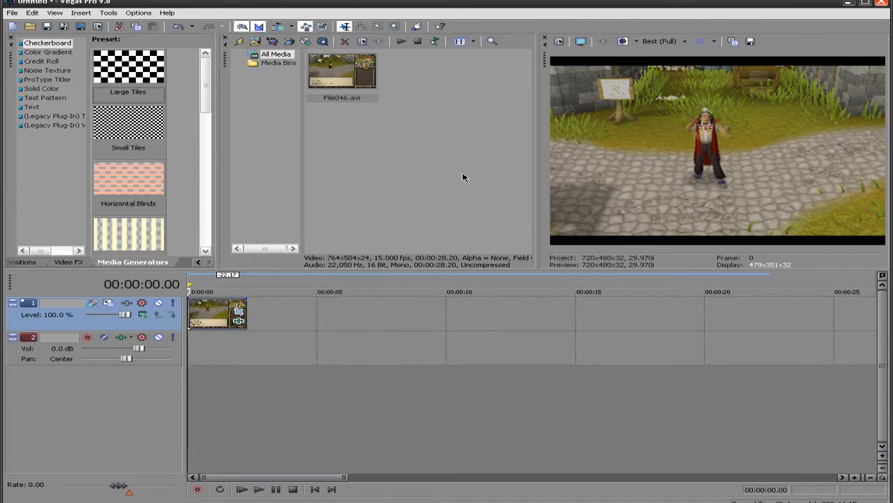
Enable the clip's TV Simulator effect again and apply its Reset to None preset
right_click(222, 323)
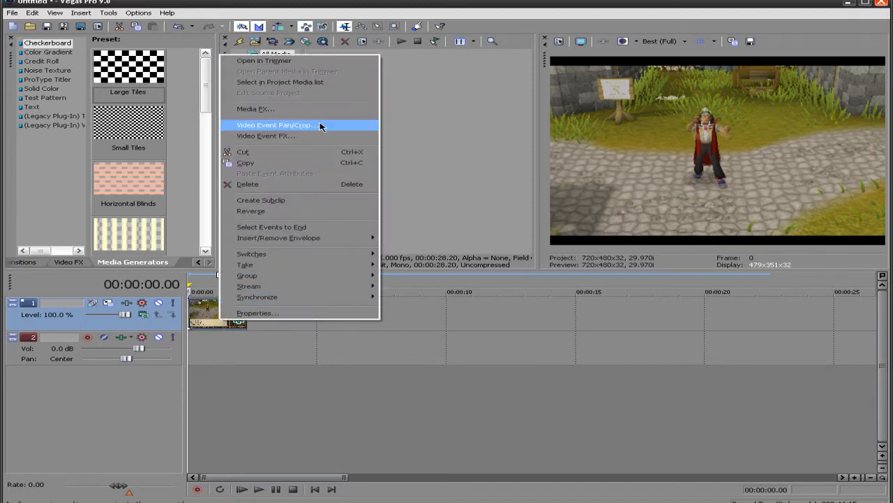
click(321, 137)
click(113, 41)
click(429, 59)
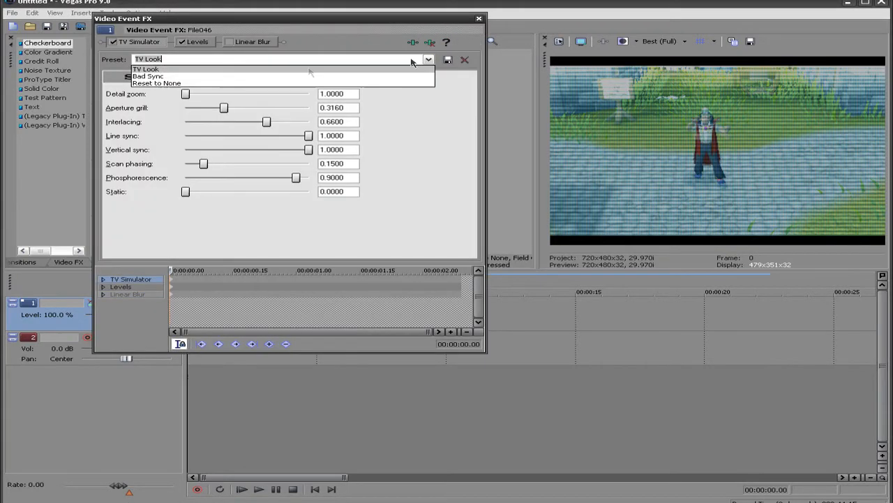
click(225, 84)
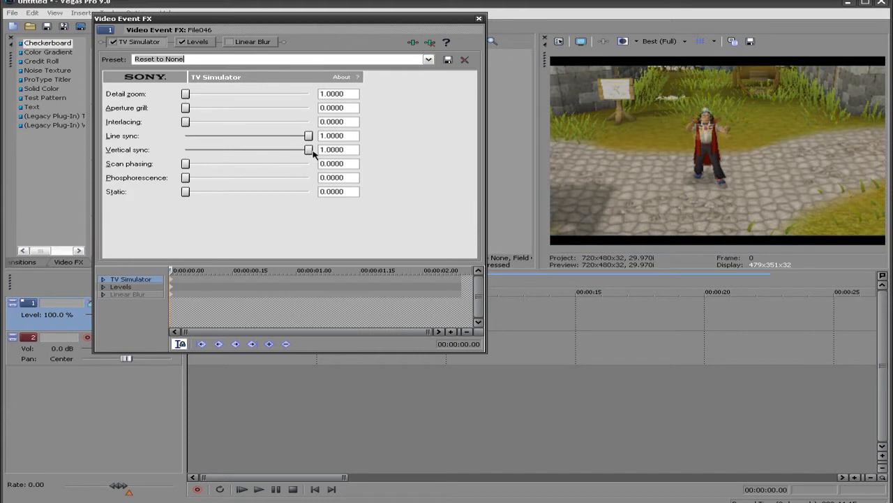
Keyframe the TV Simulator's vertical sync at 0.01 at the clip start and 1.0 at 00:00:01.05, and close the effect settings
drag(310, 151, 197, 164)
drag(174, 270, 317, 270)
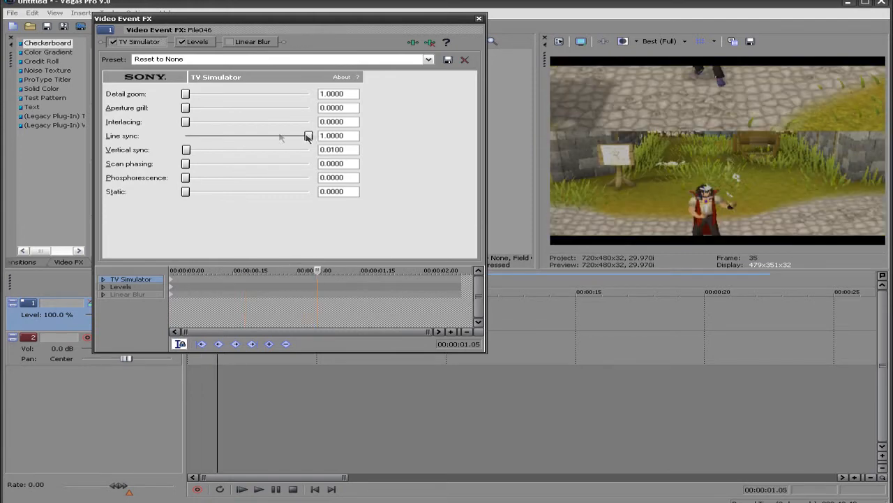
drag(187, 151, 403, 106)
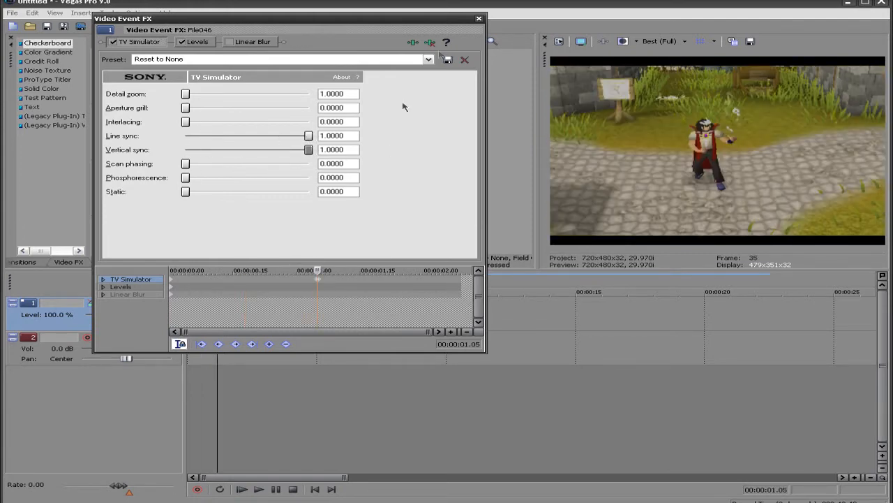
click(479, 19)
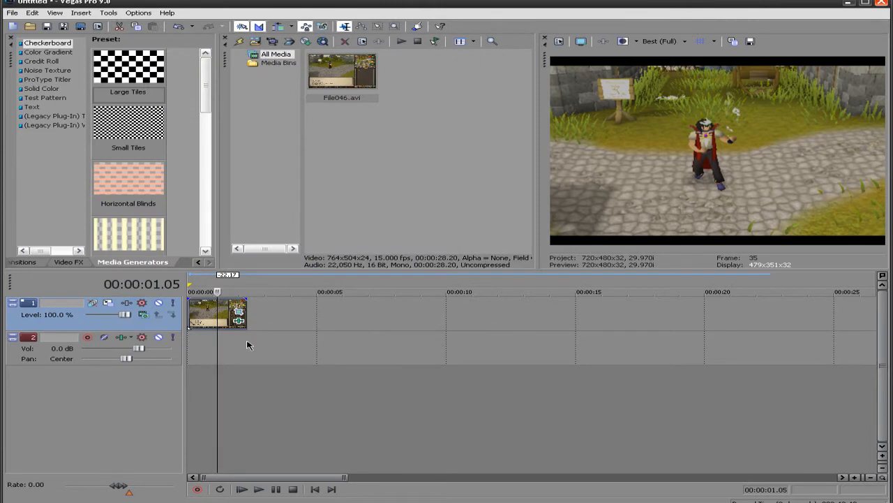
Play the emote clip from its start to preview the vertical roll
drag(250, 348, 137, 354)
key(space)
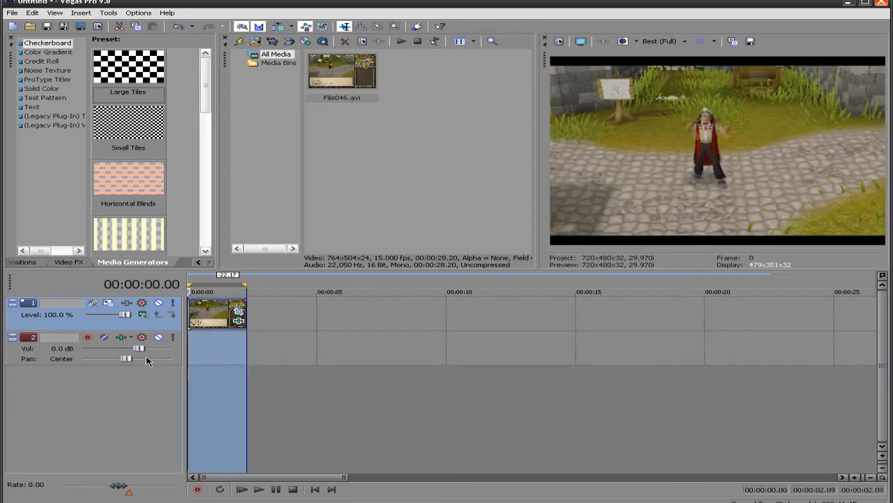
key(space)
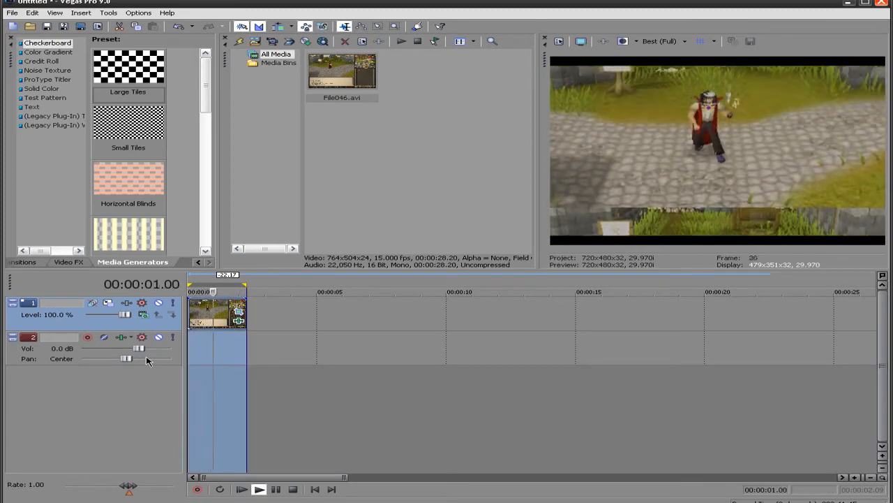
key(Return)
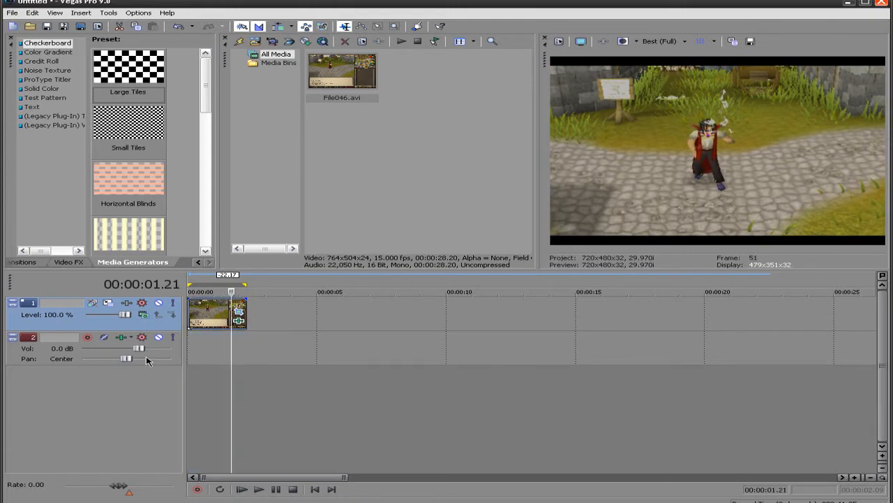
Reopen the clip's video event effects and delete the TV Simulator keyframe at 00:00:01.05
click(212, 314)
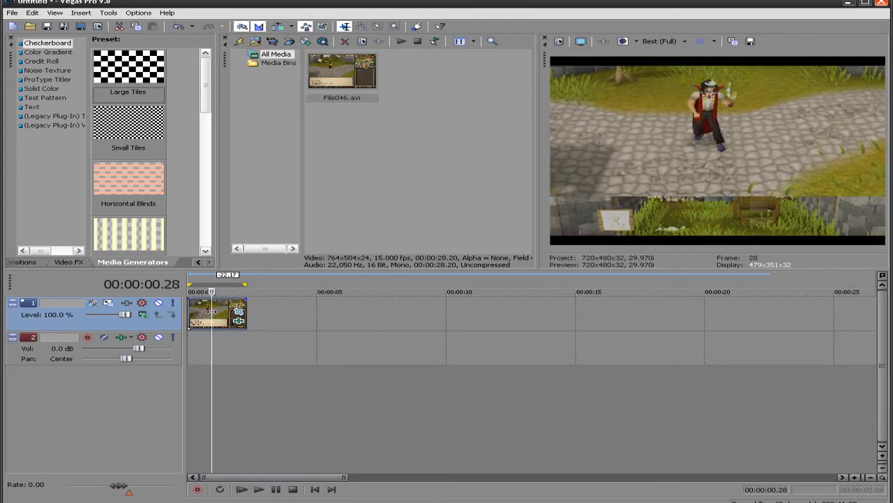
right_click(212, 315)
click(260, 127)
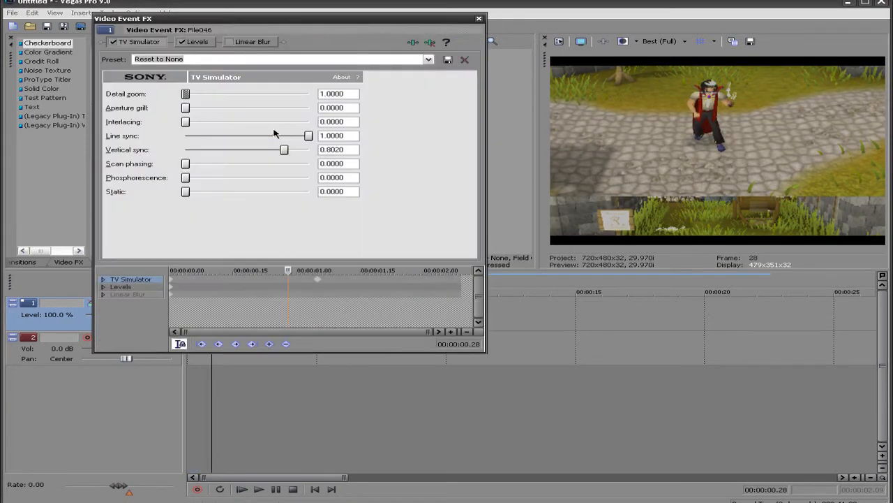
click(321, 282)
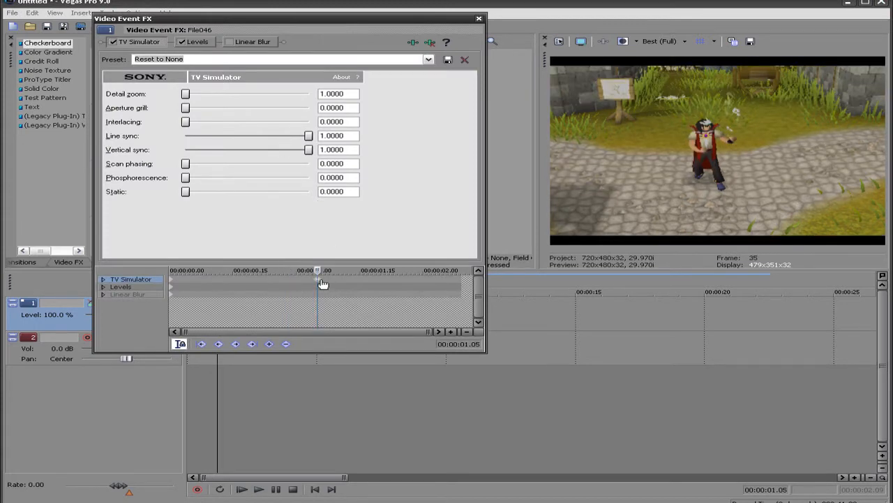
Set the TV Simulator's vertical sync to 0.25 on the keyframe at the clip start
click(173, 282)
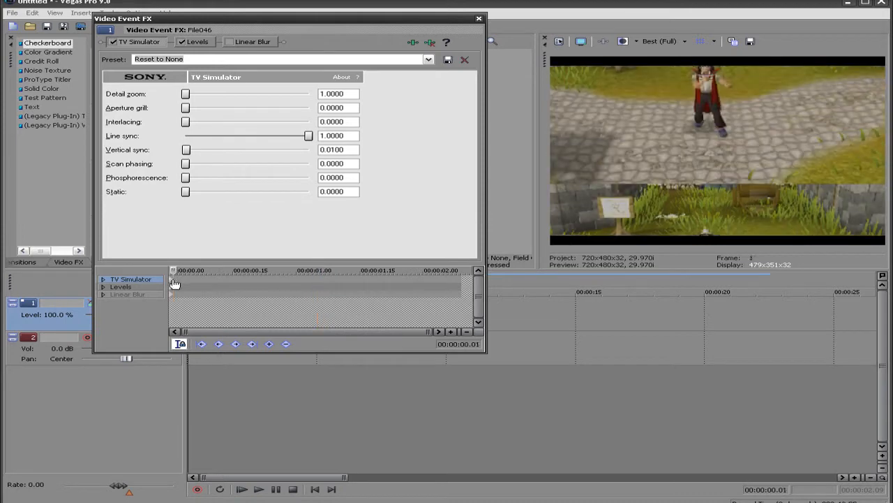
click(173, 282)
drag(186, 150, 209, 152)
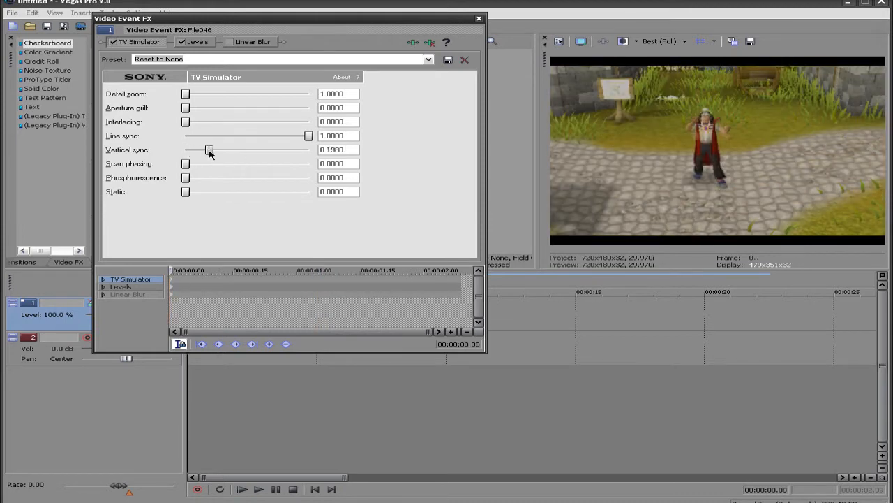
key(BackSpace)
key(BackSpace)
key(BackSpace)
key(BackSpace)
key(BackSpace)
key(BackSpace)
text(.25)
key(Return)
Add a TV Simulator keyframe at 00:00:01.09 with vertical sync 0.25 and set vertical sync to 1.0 at 00:00:01.10
drag(171, 270, 177, 270)
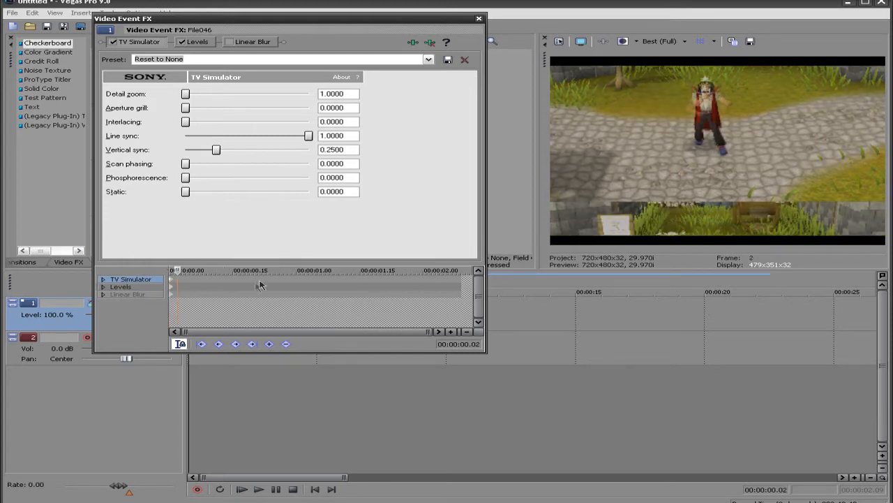
click(299, 285)
key(Left)
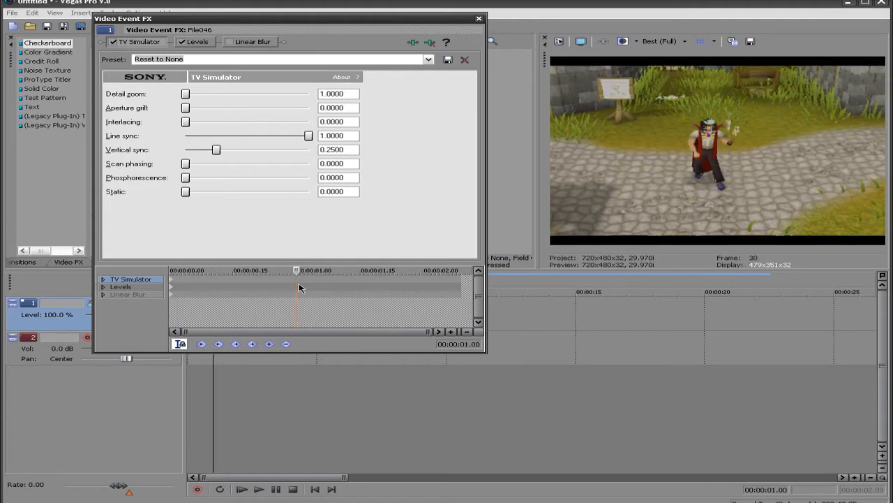
key(space)
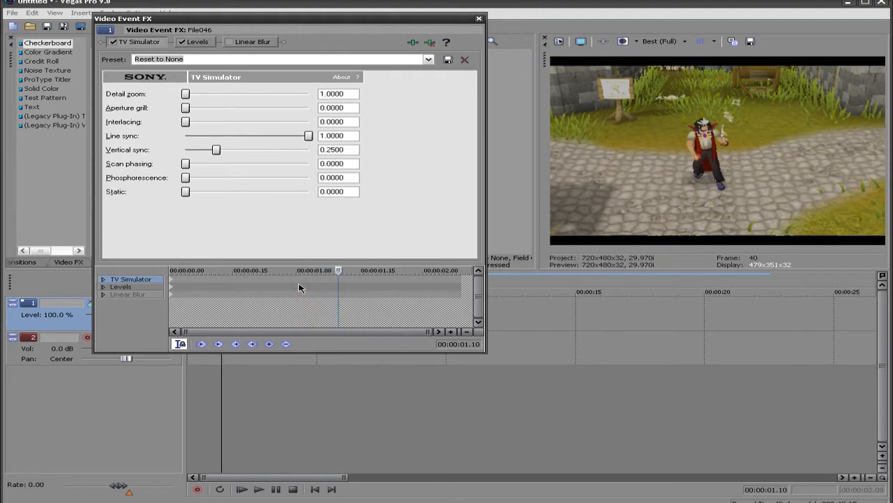
key(Left)
key(Left)
key(Left)
key(Left)
key(Left)
key(Left)
key(Left)
key(Left)
key(Left)
key(Left)
key(Left)
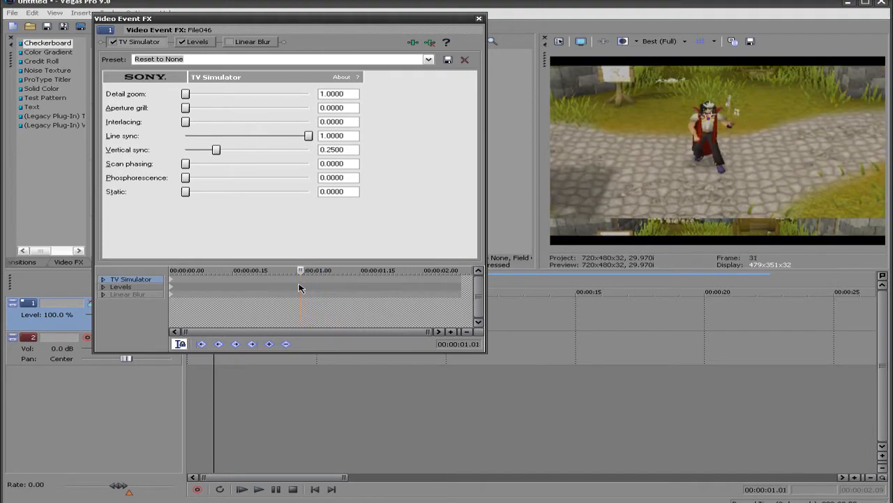
key(space)
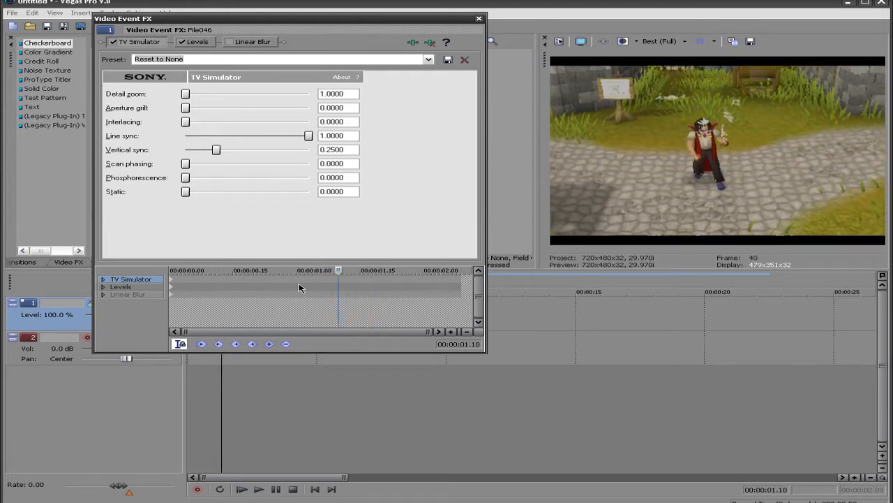
key(Left)
click(269, 343)
drag(215, 152, 377, 155)
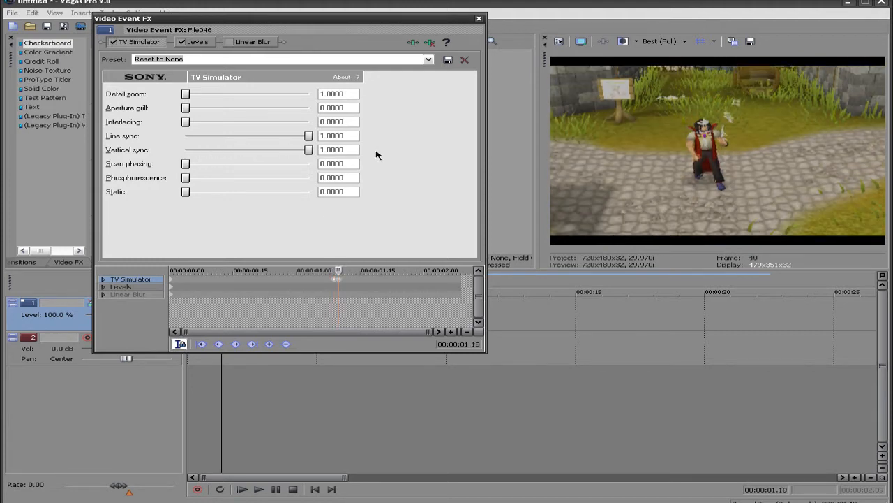
Check the vertical sync values of the TV Simulator keyframes at 00:00:01.09 and 00:00:01.10, and close the effect settings
click(347, 273)
scroll(348, 277, up, 3)
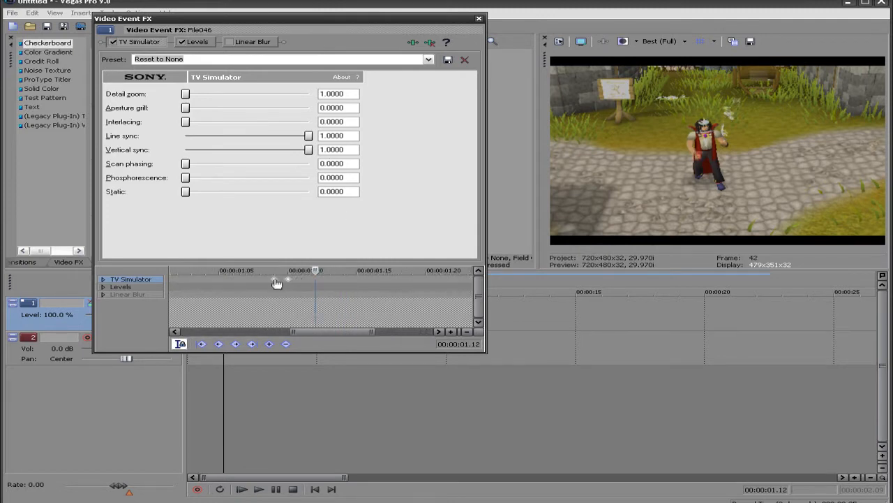
click(275, 279)
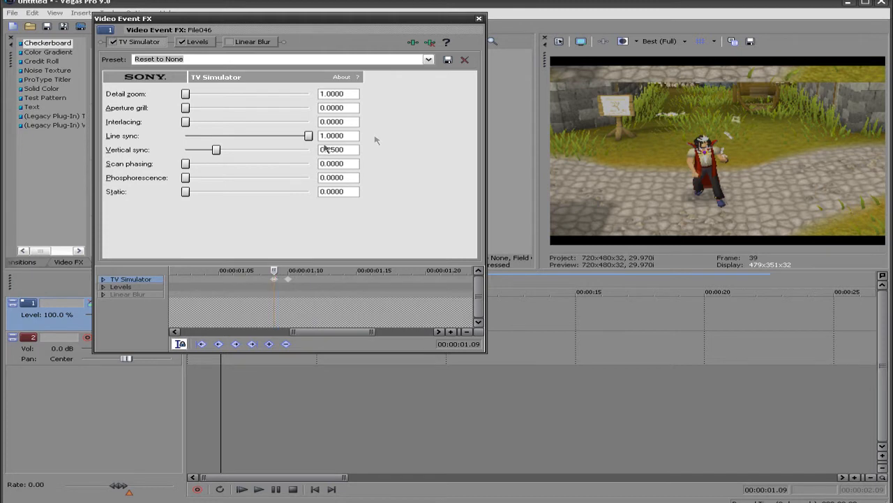
click(286, 279)
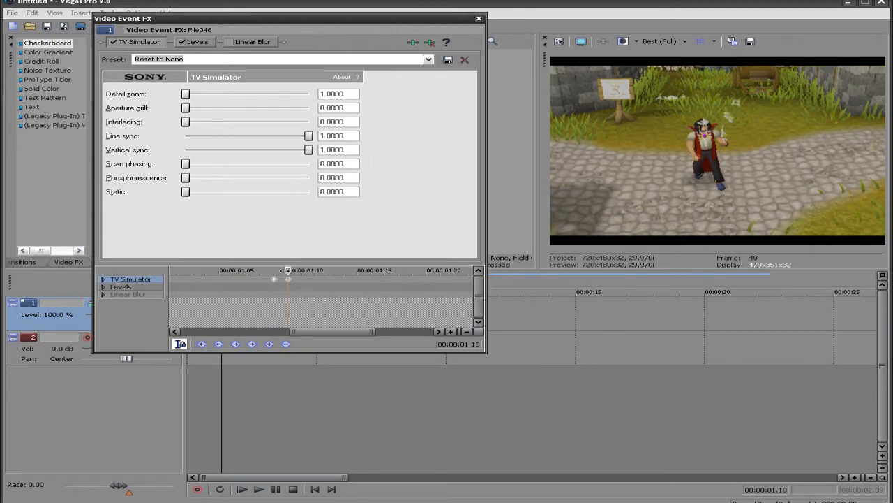
scroll(288, 278, down, 3)
scroll(307, 271, down, 1)
mouse_move(339, 271)
mouse_down()
mouse_move(171, 271)
mouse_move(343, 270)
mouse_up()
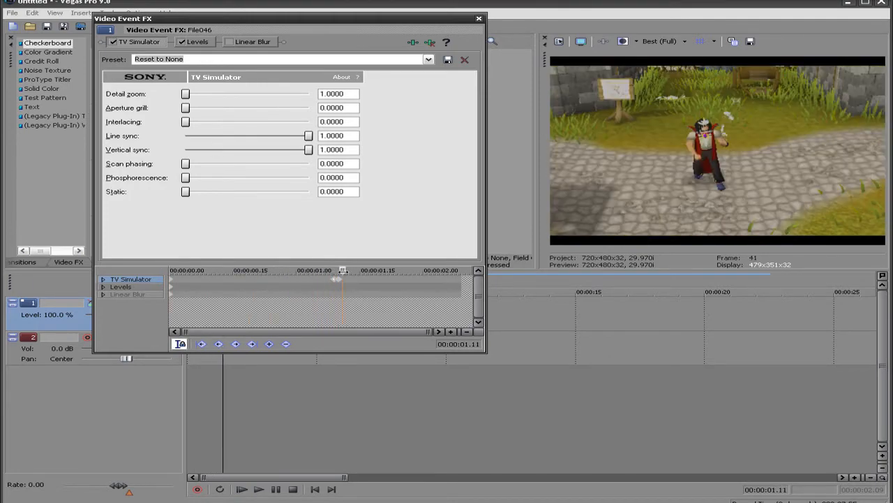
click(479, 18)
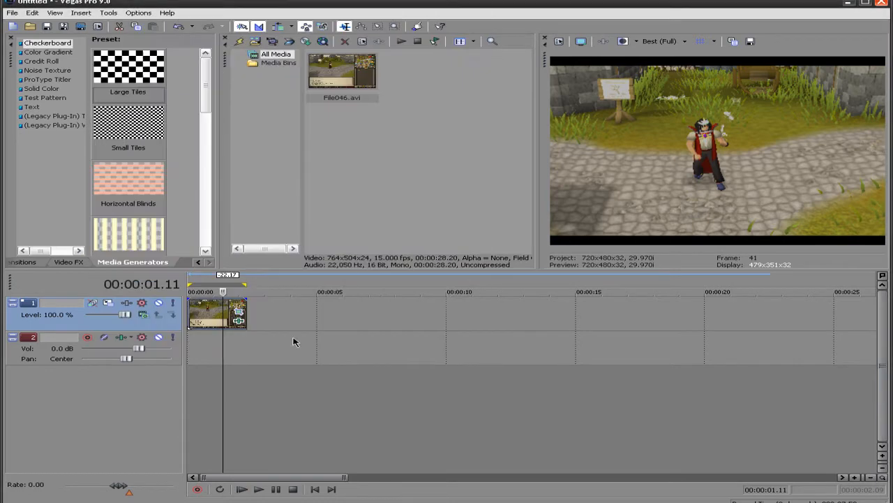
Play back the emote clip and check the frames around where the vertical roll stops
click(293, 486)
key(space)
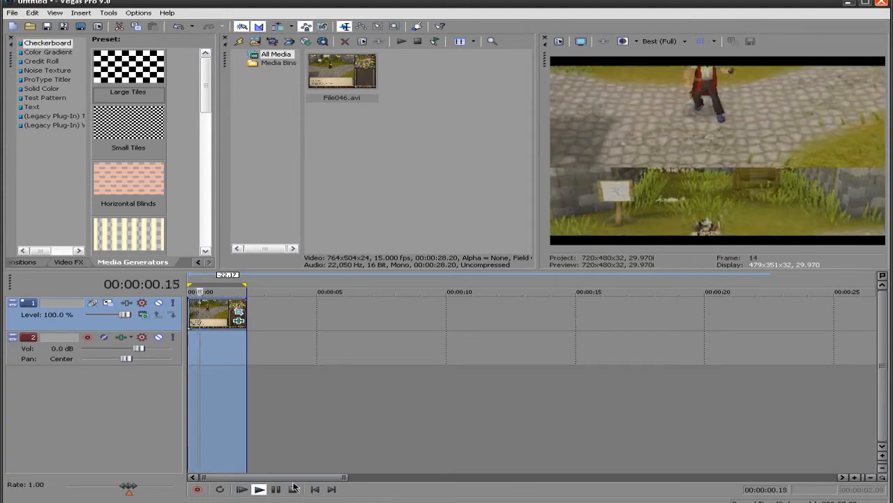
click(293, 487)
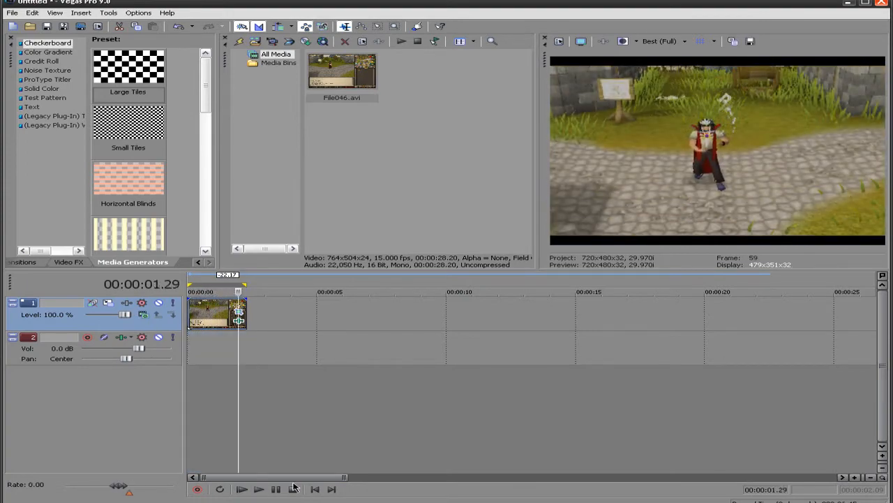
click(217, 320)
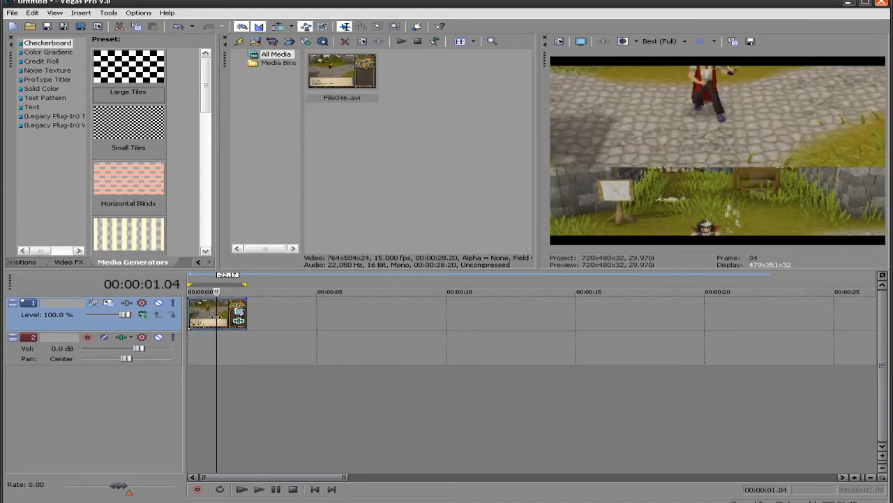
key(Right)
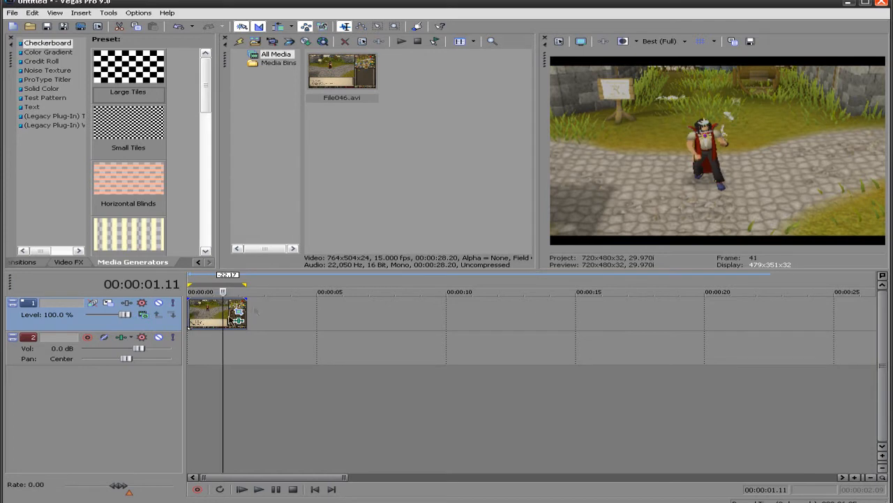
Switch the clip's Linear Blur effect on again and set its amount to 0.15 at the clip start
click(315, 489)
right_click(207, 312)
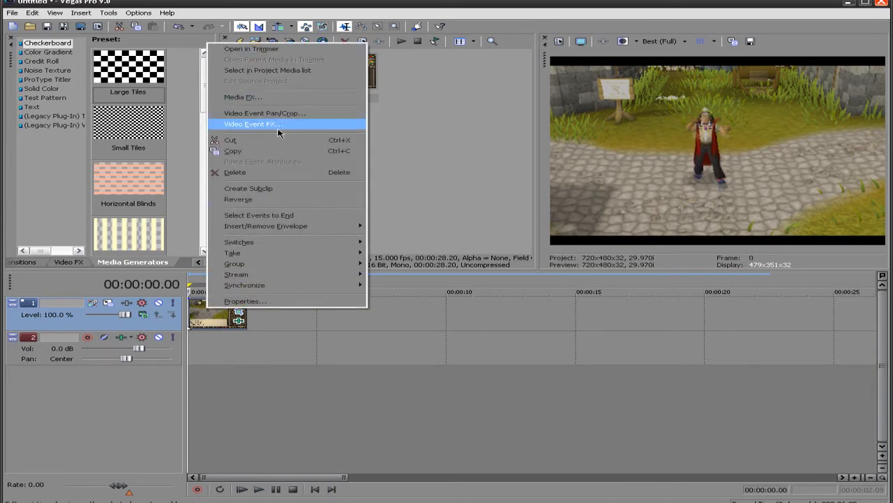
click(283, 120)
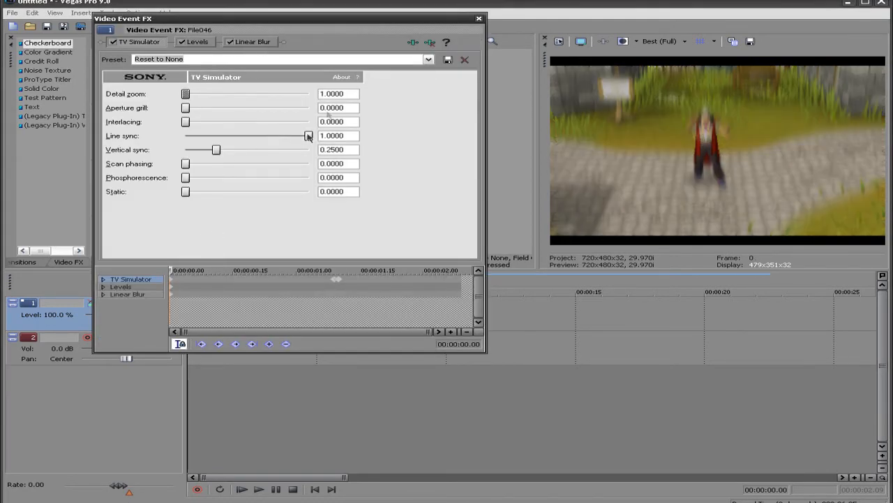
click(251, 42)
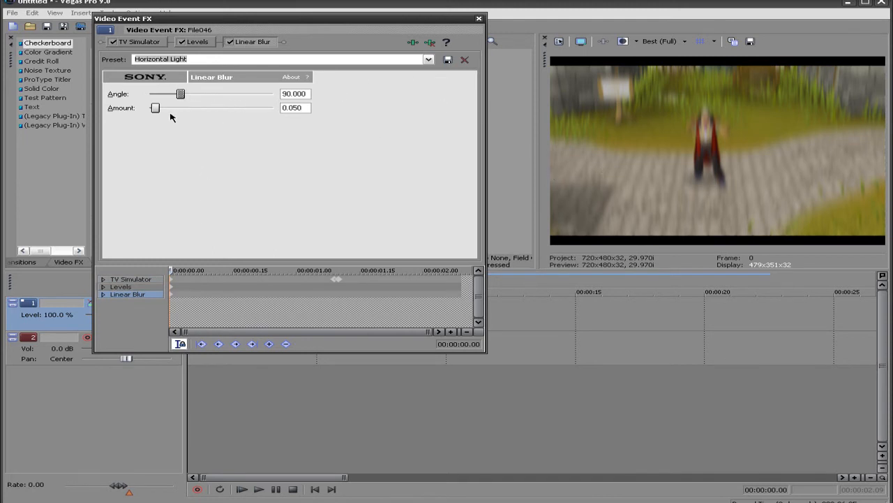
click(142, 44)
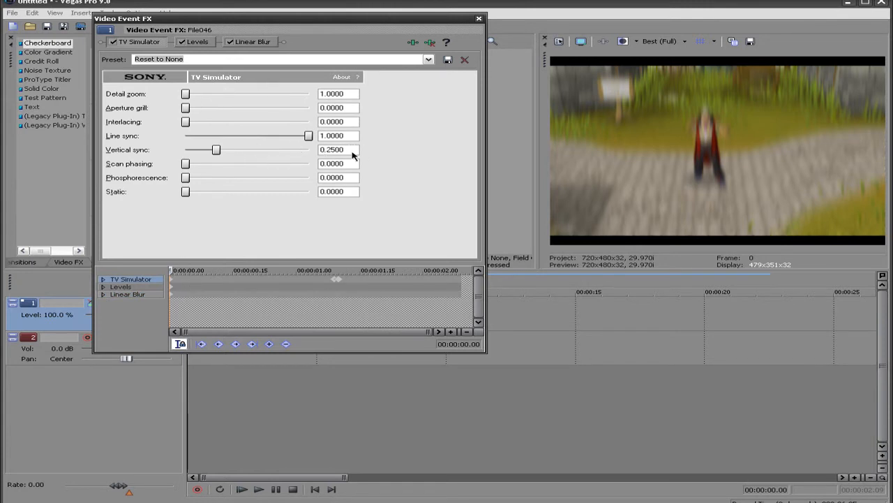
click(269, 45)
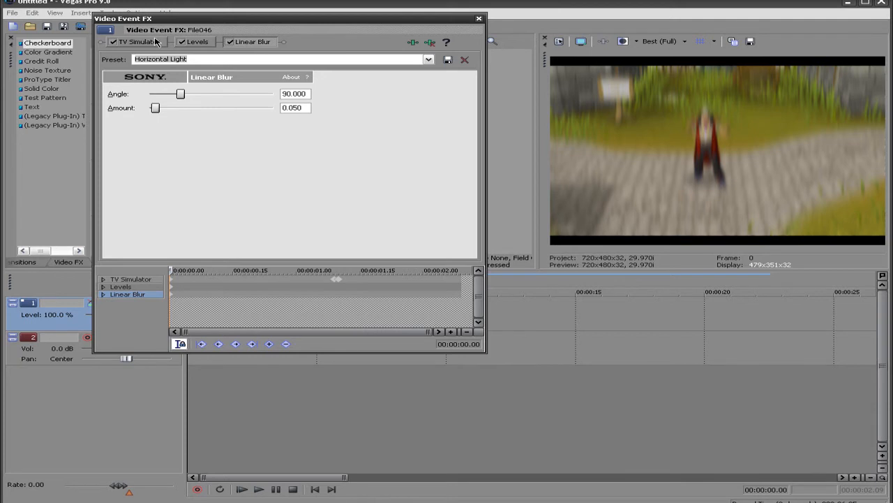
double_click(305, 107)
text(.15)
key(Return)
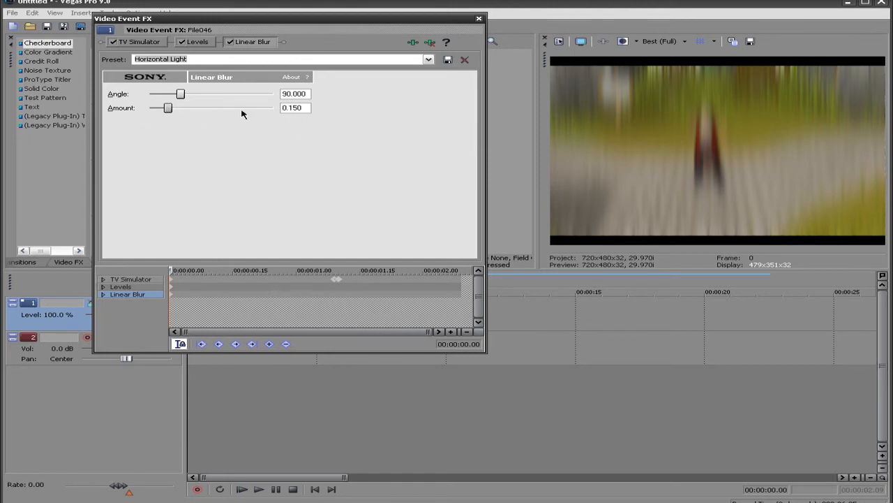
Try a Linear Blur amount of 0.989 and restore the amount to 0.15
drag(167, 108, 265, 111)
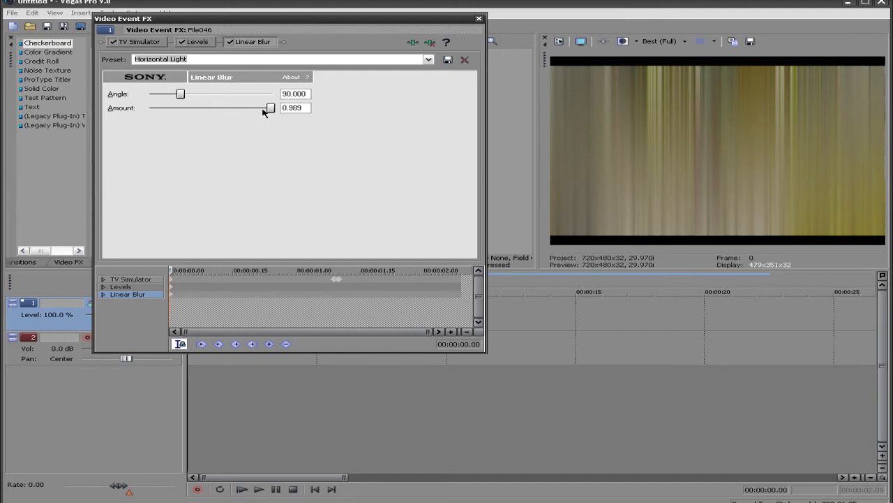
double_click(306, 107)
text(0.15)
key(Return)
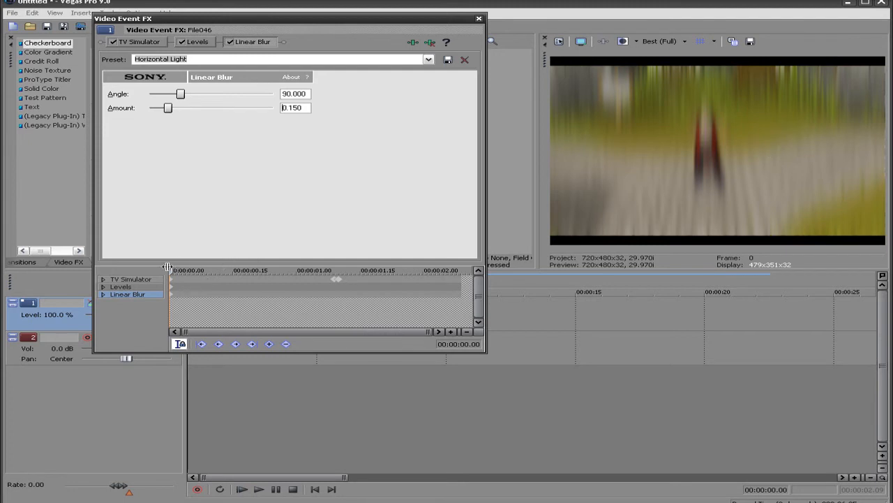
Hold the Linear Blur with a keyframe at 00:00:01.04, and set its amount to 0 at 00:00:01.10
drag(174, 269, 331, 270)
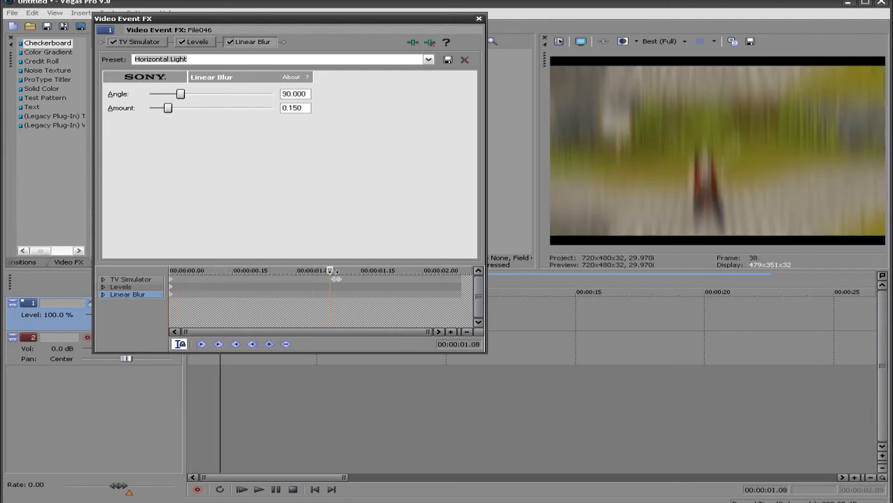
drag(332, 270, 314, 269)
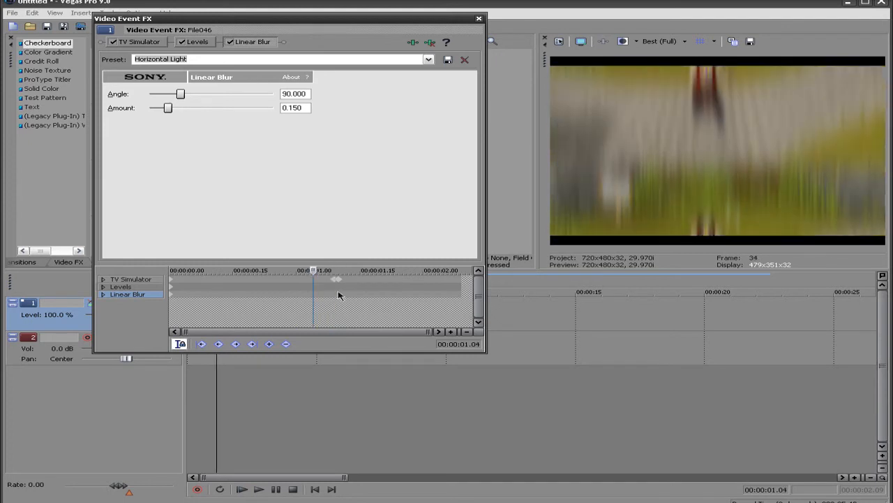
click(270, 344)
drag(314, 270, 338, 270)
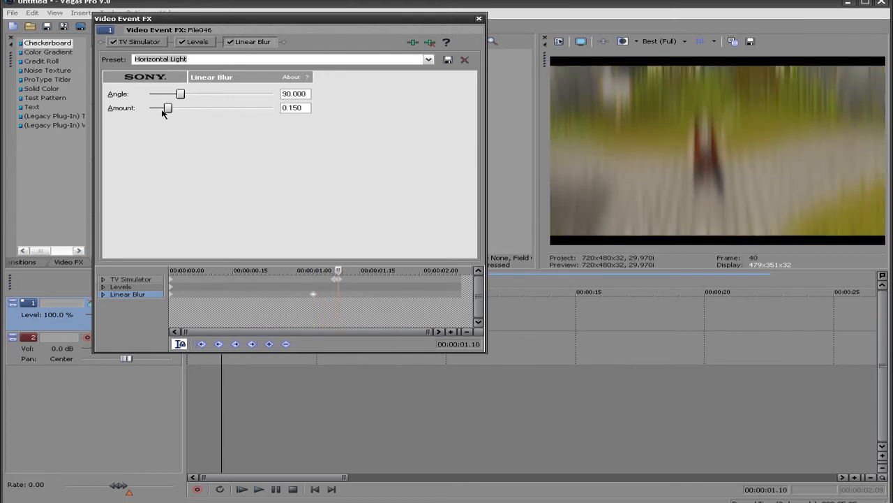
drag(168, 110, 135, 109)
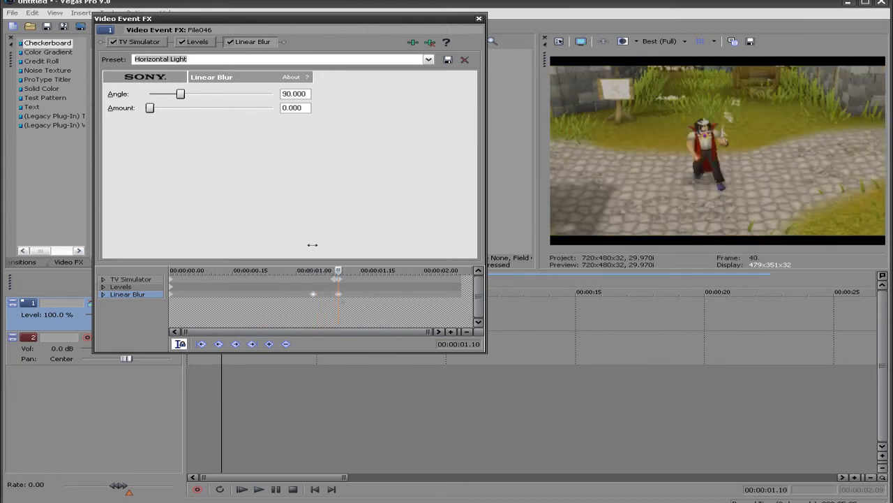
Scrub through the clip's blur keyframes, close the effect settings and play back the clip to check the fade-out
click(171, 295)
drag(172, 270, 369, 262)
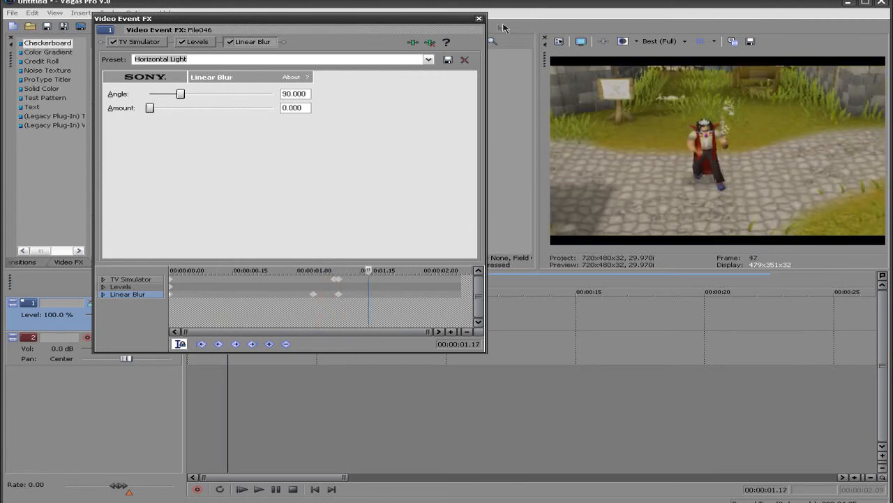
click(478, 18)
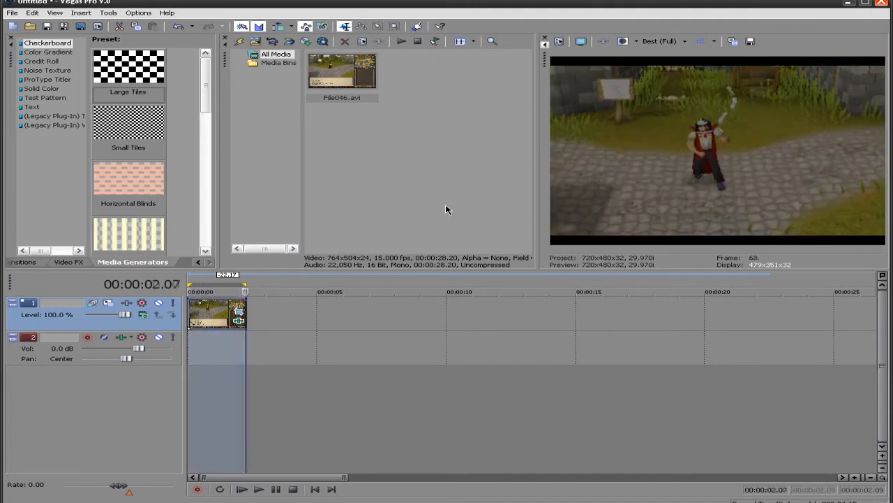
key(space)
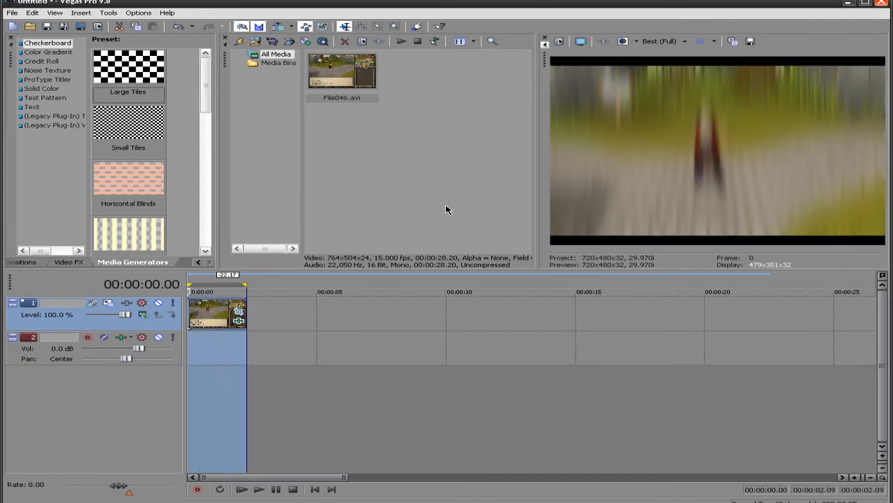
click(214, 314)
scroll(216, 314, up, 2)
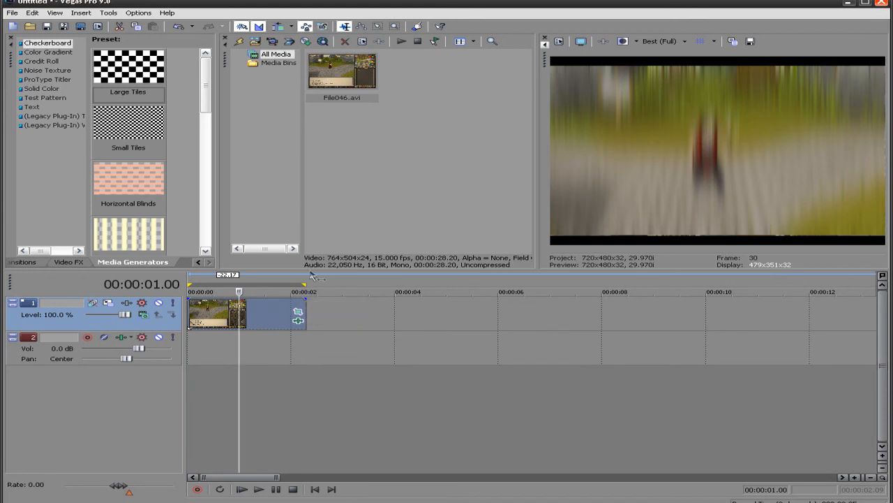
click(209, 322)
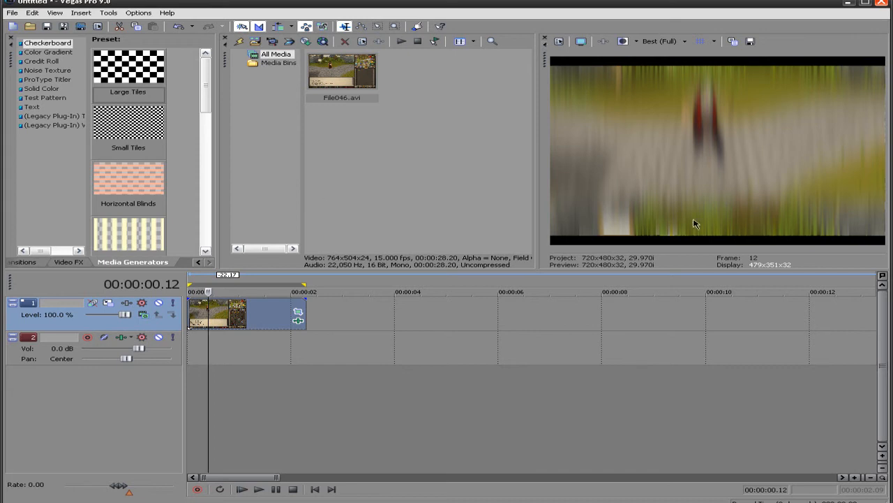
Try the clip without Linear Blur, with TV Simulator vertical sync at 1 and line sync at 0.25 at the clip start
right_click(209, 318)
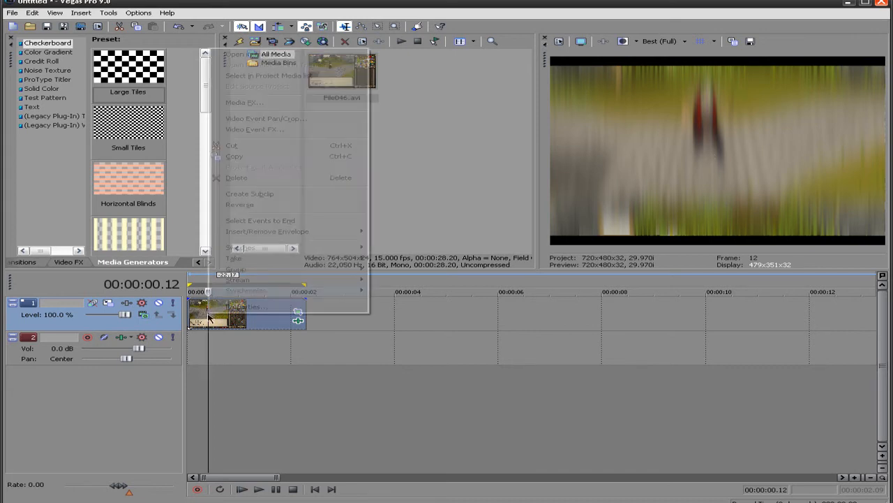
click(299, 132)
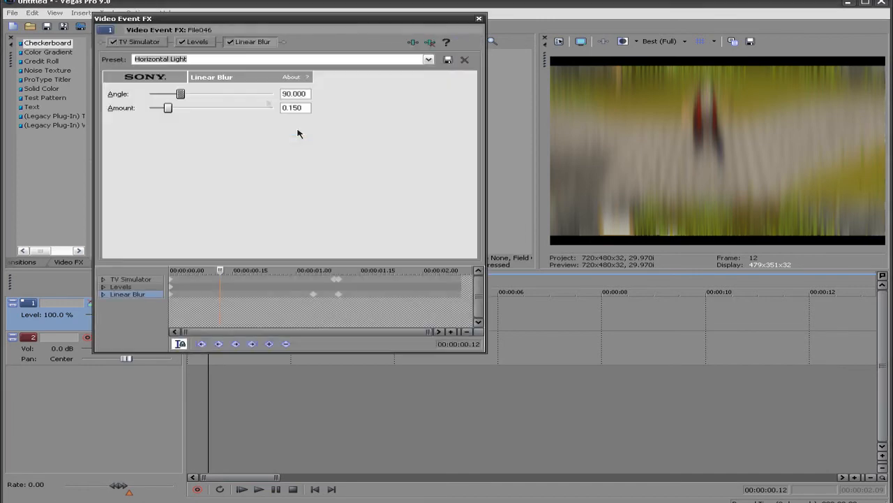
click(230, 42)
click(158, 44)
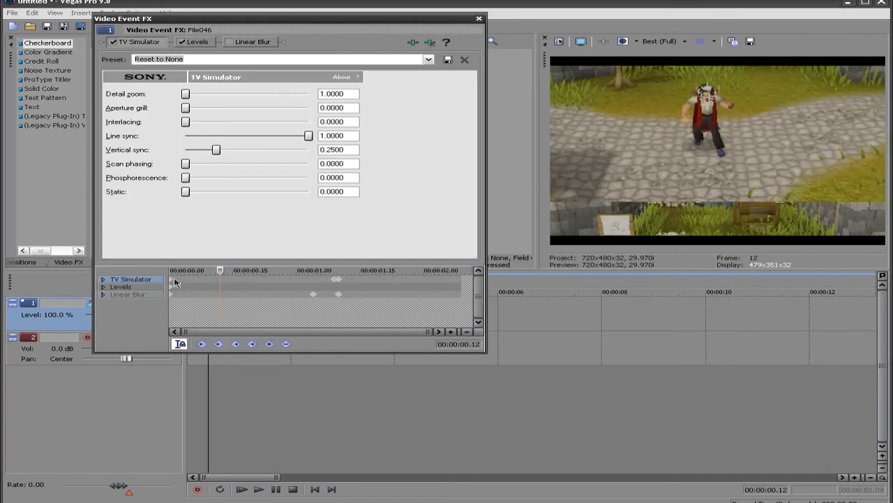
click(175, 282)
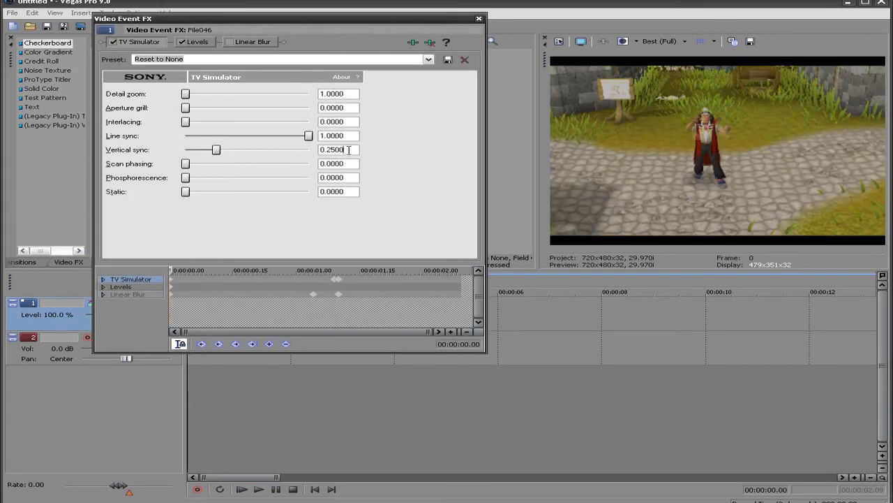
text(1)
key(Return)
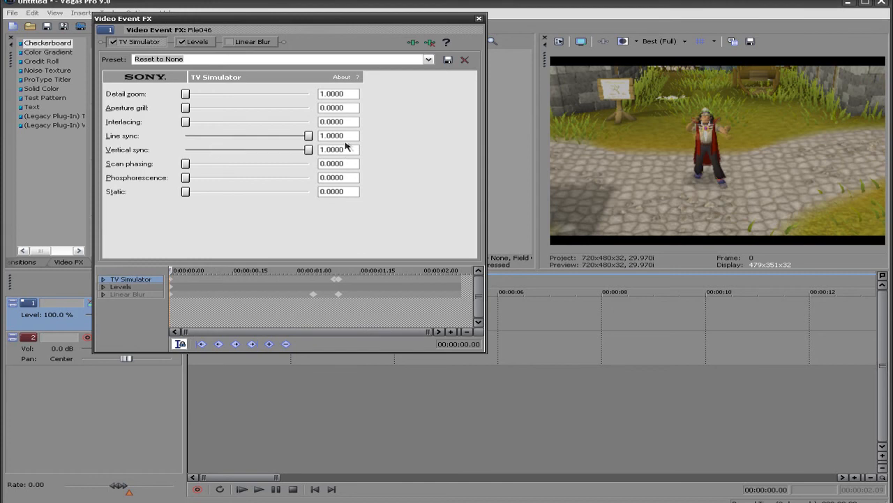
text(.25)
key(Return)
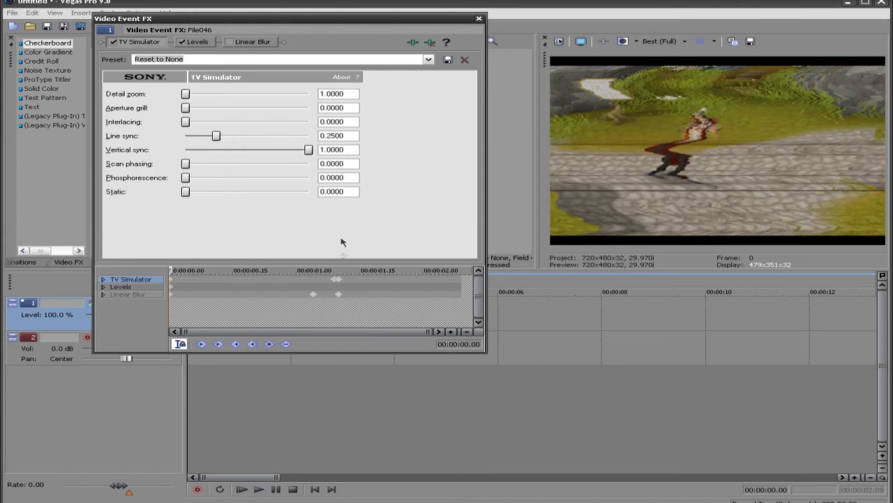
Try a line sync of 0.25 with maximum vertical sync on the 00:00:01.09 TV Simulator keyframe, and check the 00:00:01.10 keyframe
click(334, 284)
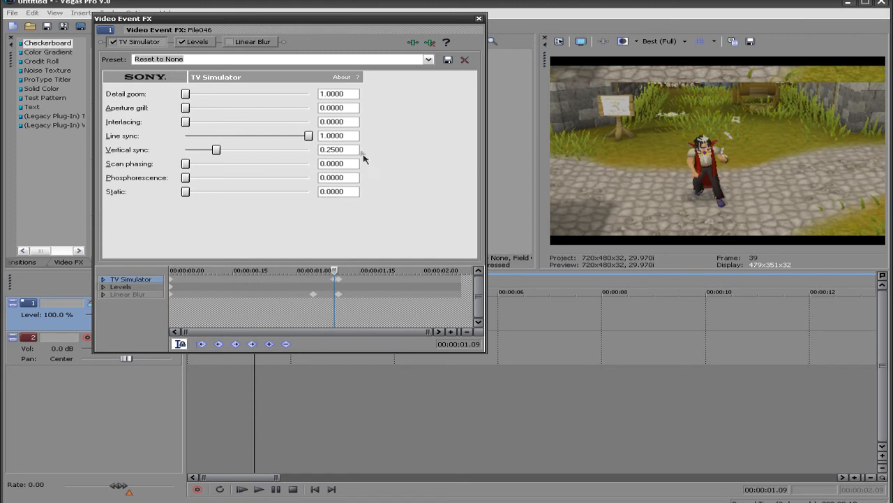
key(BackSpace)
text(.25)
key(Return)
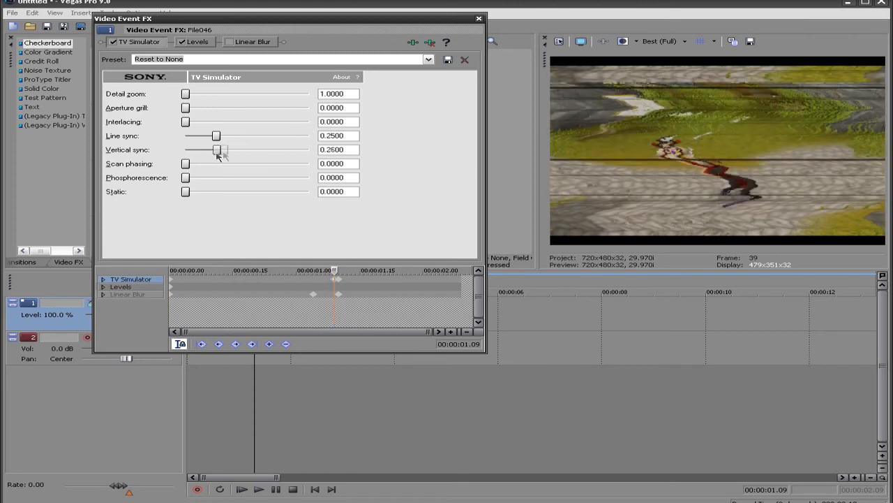
drag(217, 149, 309, 149)
click(339, 282)
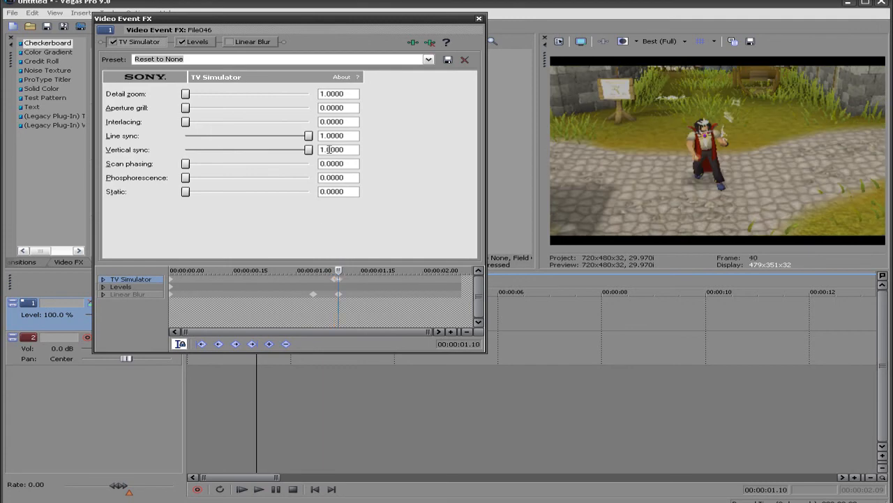
drag(339, 269, 369, 269)
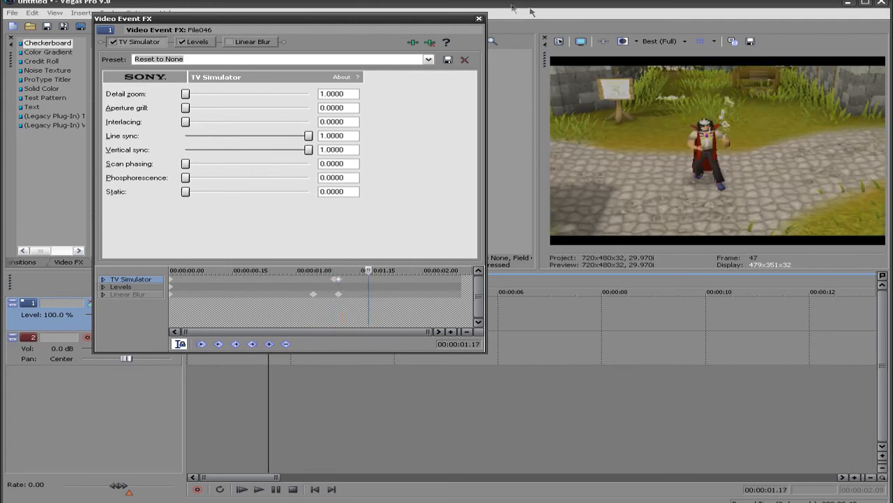
Close the effect settings and play back the clip with the line sync distortion
click(479, 20)
key(space)
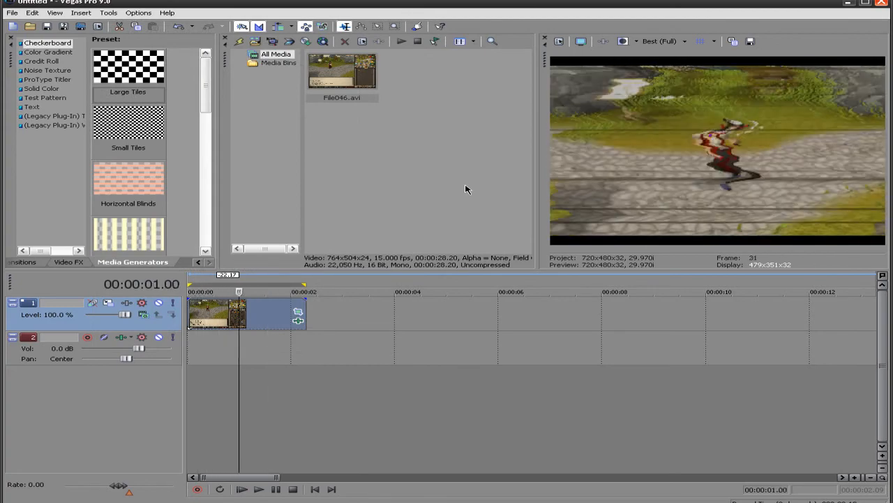
key(space)
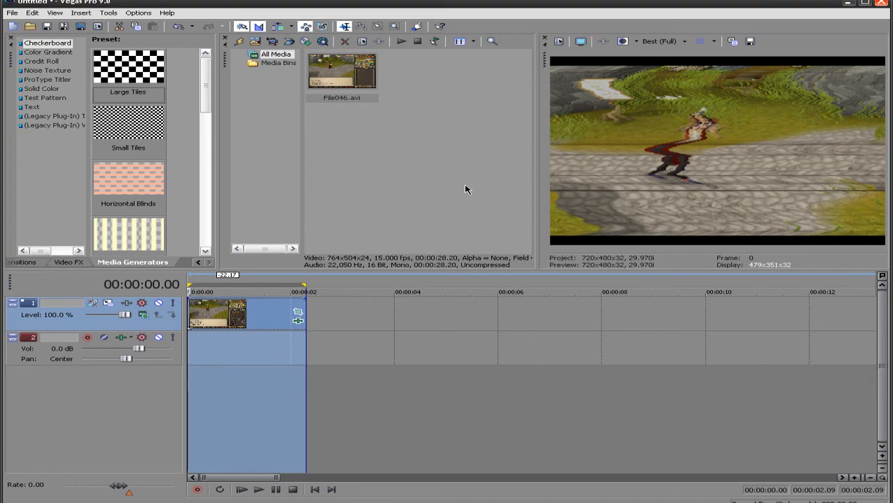
Undo the line sync trial to restore the blurred vertical roll, play the clip back and move the cursor past its end
key(space)
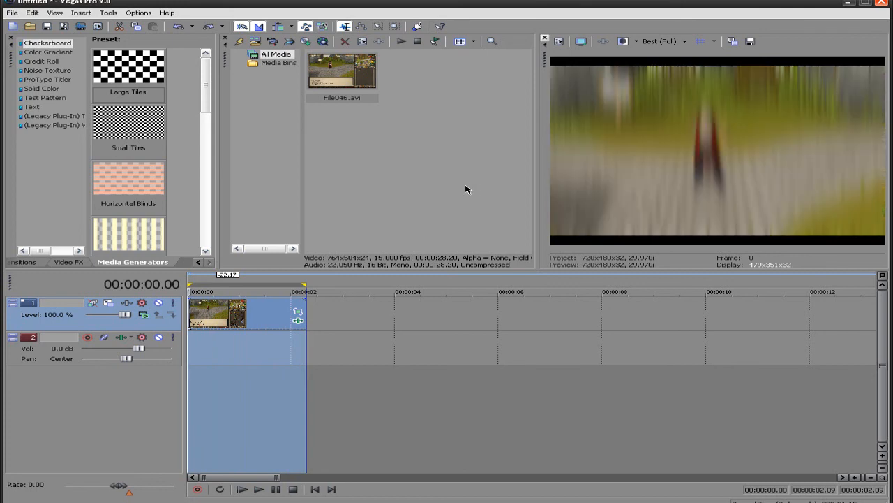
key(space)
click(350, 319)
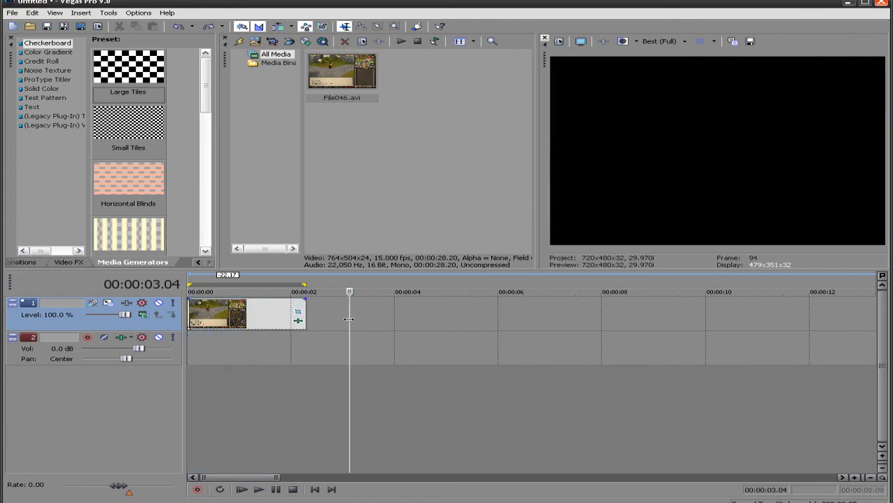